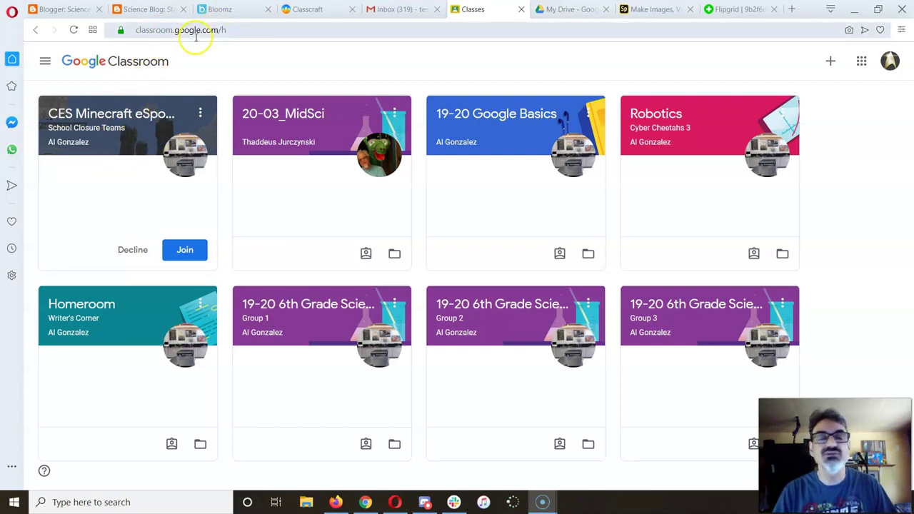
# Step: Accept the CES Minecraft eSports class invitation from its class card
pyautogui.click(862, 61)
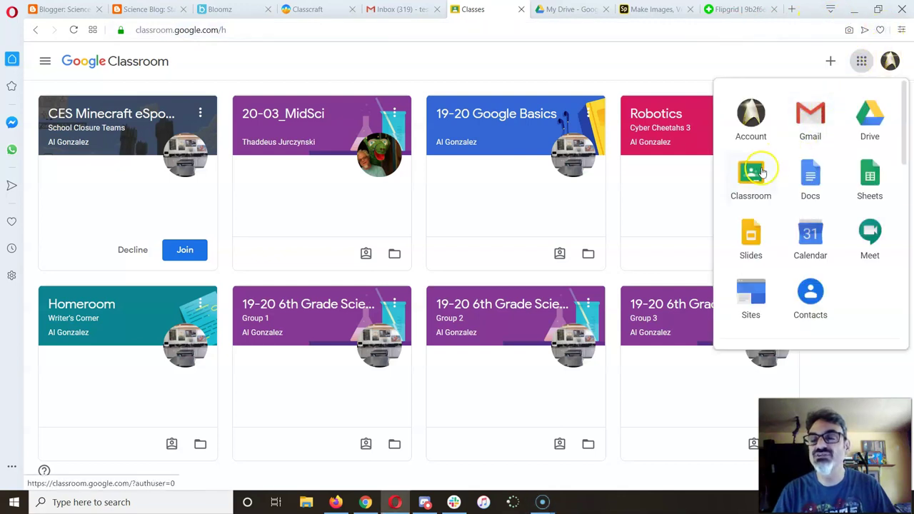
pyautogui.click(682, 71)
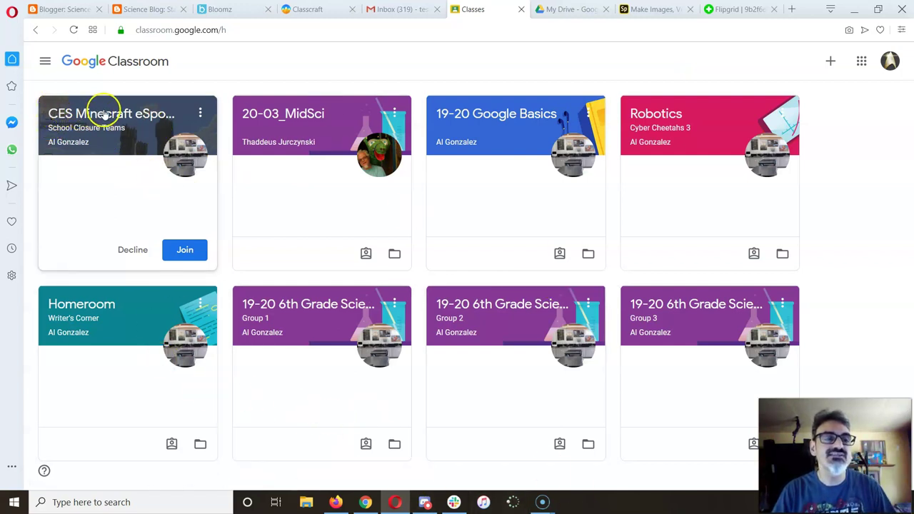
pyautogui.click(183, 254)
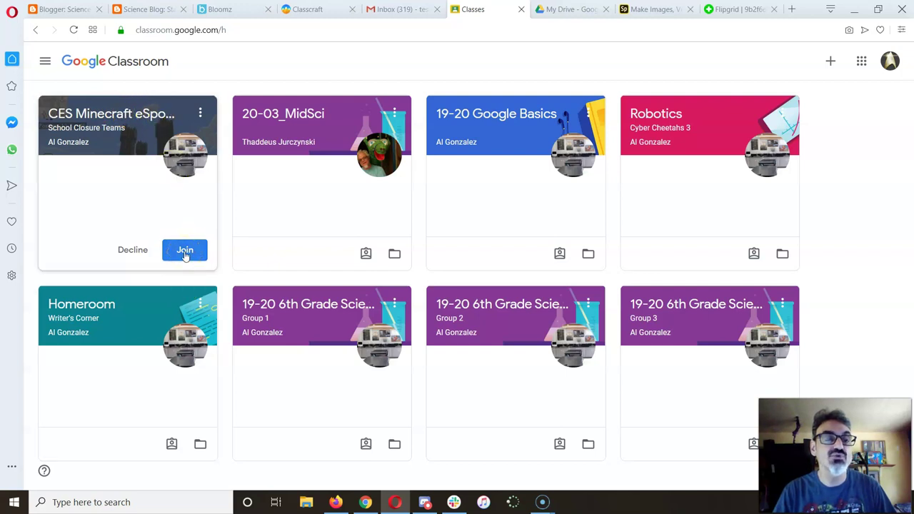
# Step: Post the class comment 'You can type your comments here.' on the welcome announcement
pyautogui.click(184, 255)
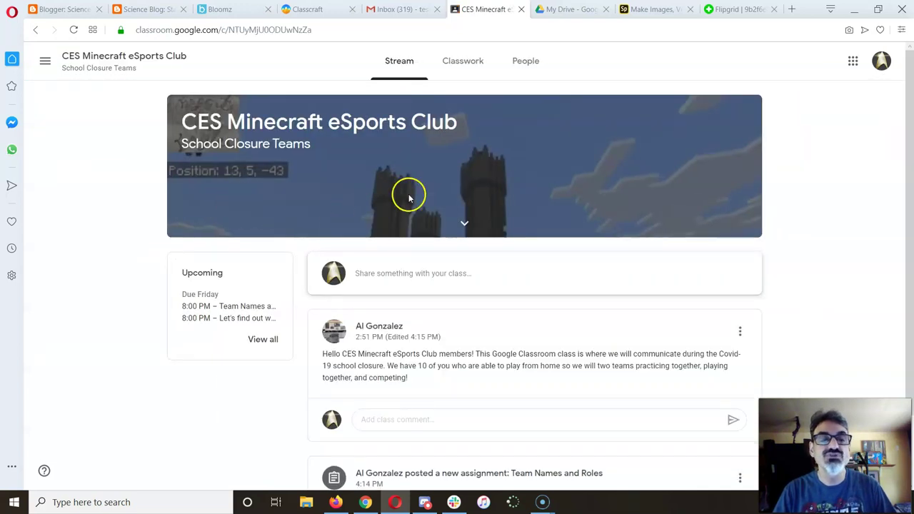
pyautogui.scroll(-1, 469, 235)
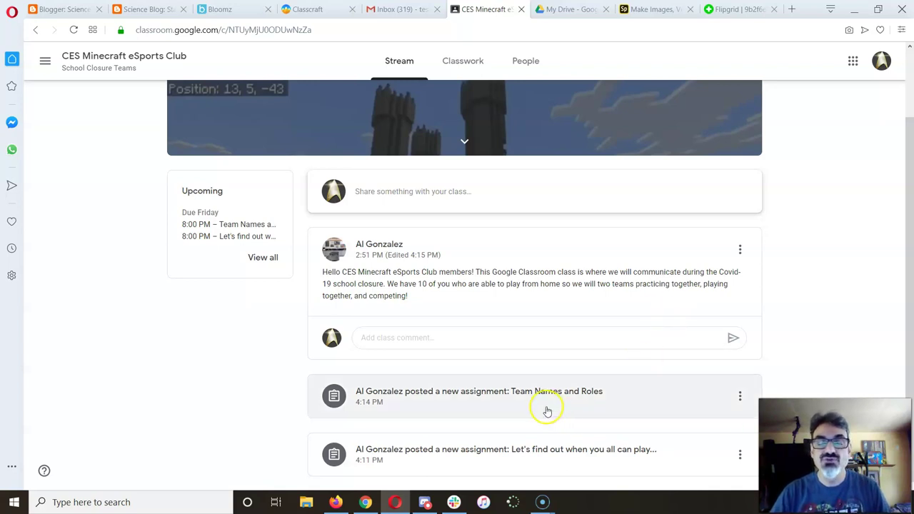
pyautogui.click(477, 338)
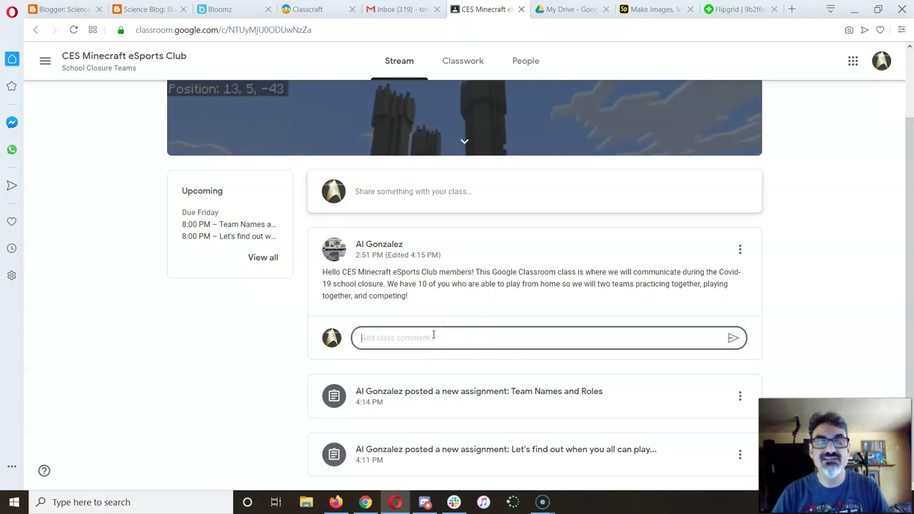
pyautogui.write('You can type your comments here.')
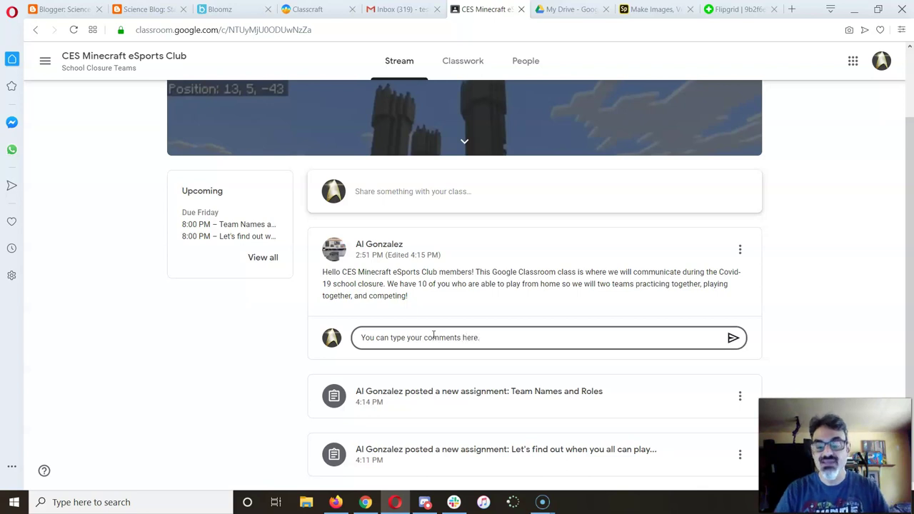
pyautogui.click(733, 338)
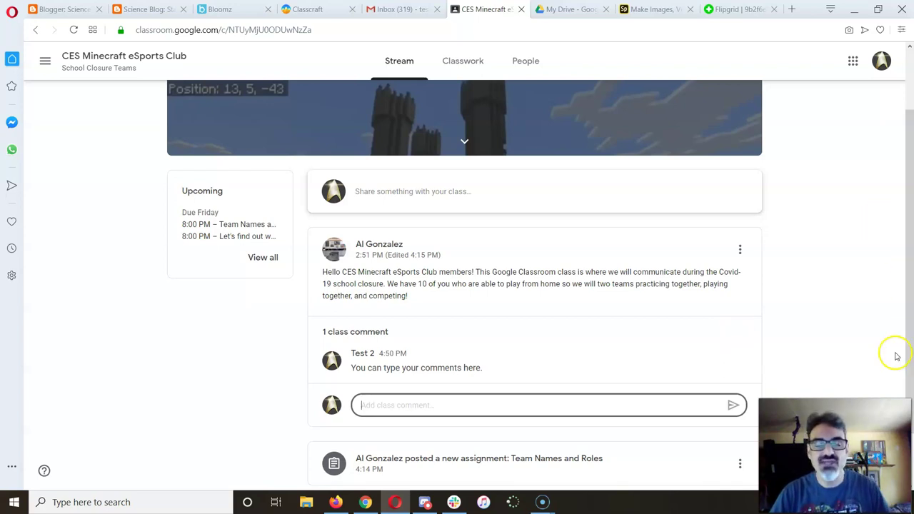
# Step: Expand the playing-times assignment on the Classwork page
pyautogui.scroll(-1, 896, 356)
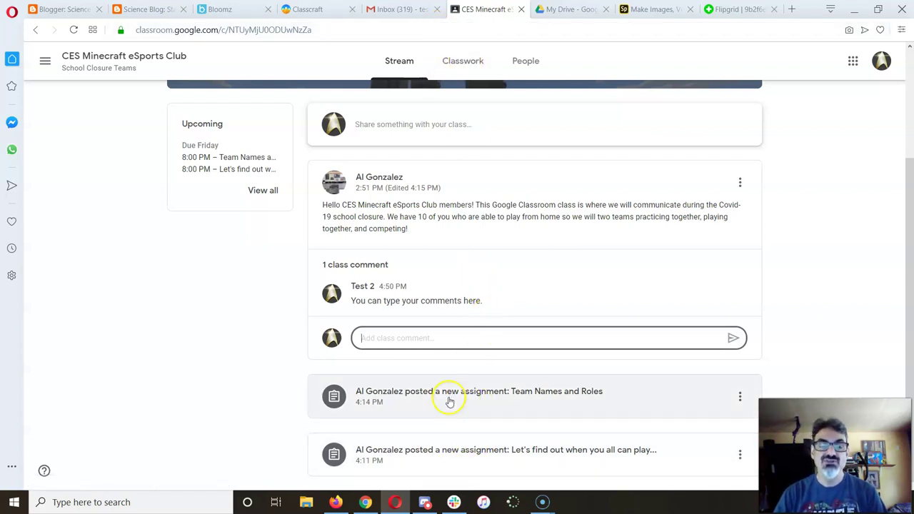
pyautogui.click(460, 60)
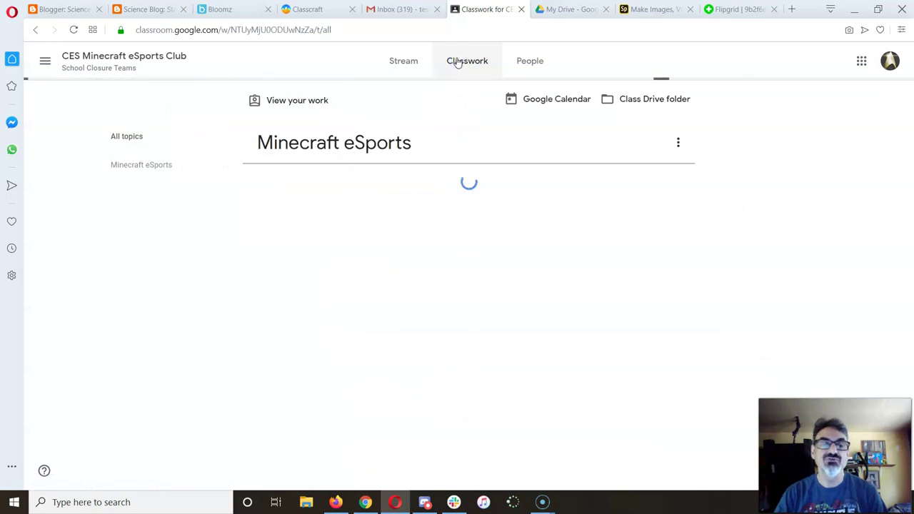
pyautogui.click(352, 185)
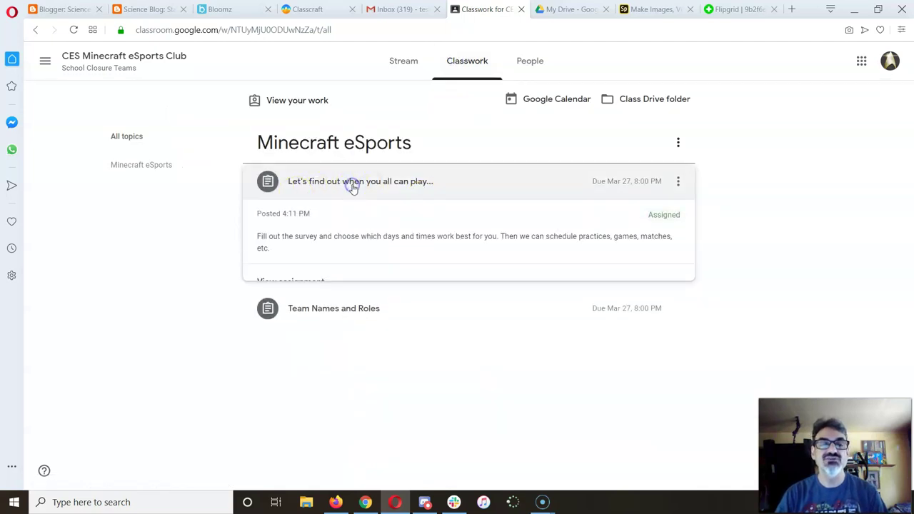
# Step: Open the availability survey, enter a respondent name, and tick Monday, Wednesday and Friday
pyautogui.click(351, 280)
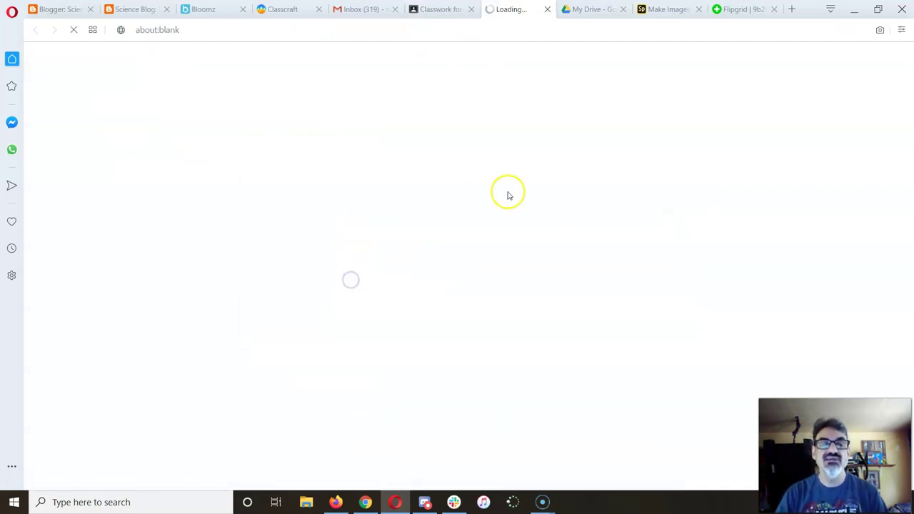
pyautogui.scroll(-2, 543, 180)
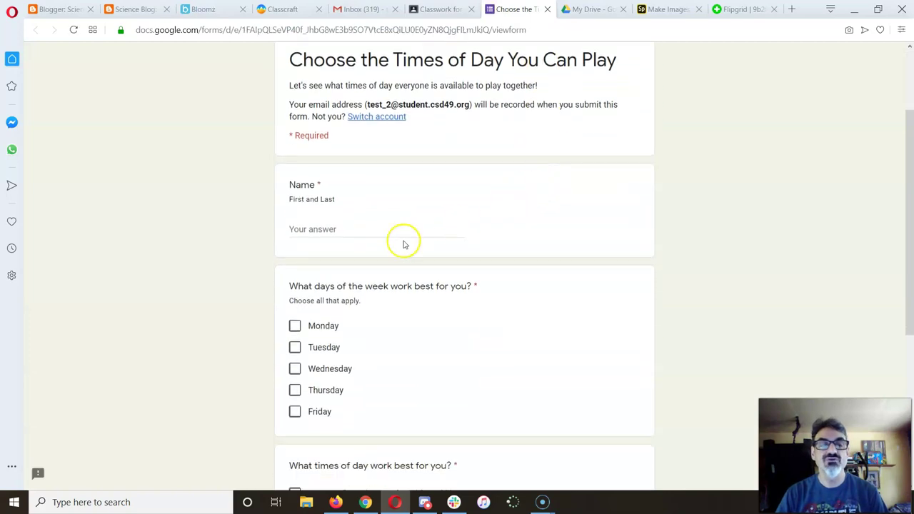
pyautogui.click(396, 229)
pyautogui.write('Test Two')
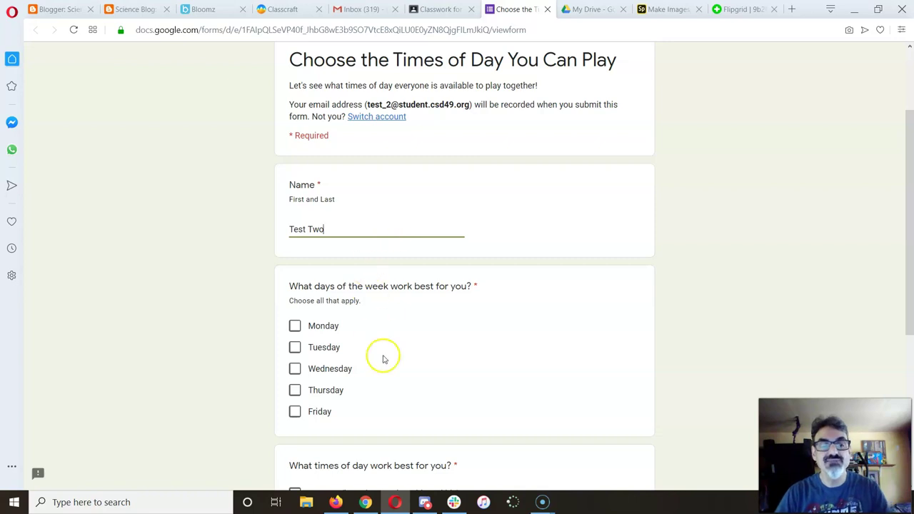
pyautogui.scroll(-2, 382, 357)
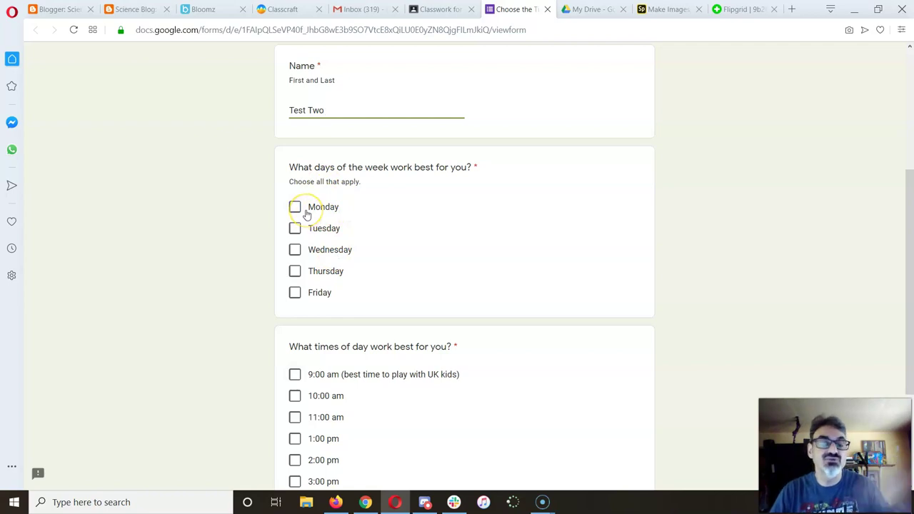
pyautogui.click(295, 207)
pyautogui.click(295, 250)
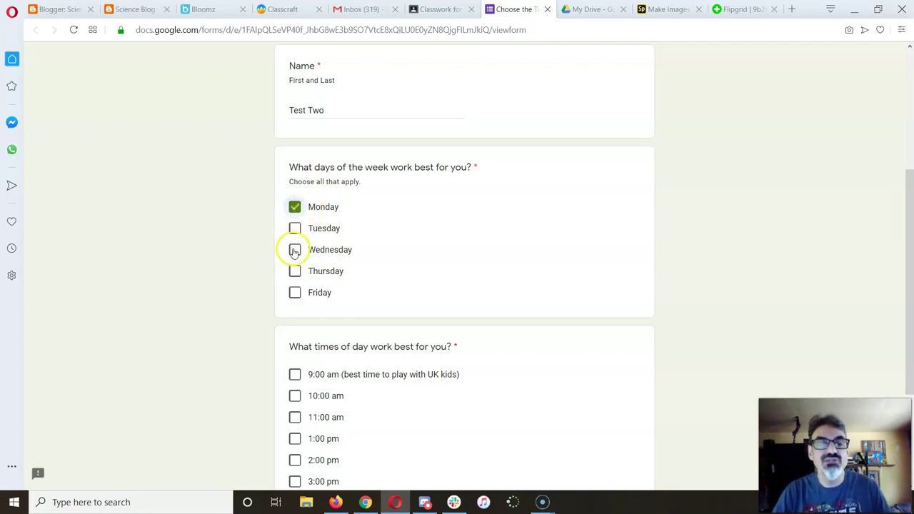
pyautogui.click(295, 293)
pyautogui.click(415, 248)
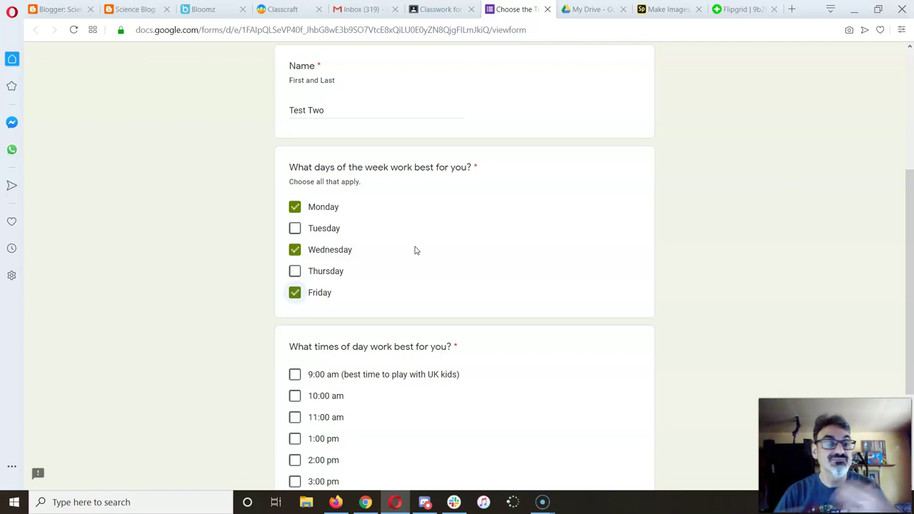
# Step: Tick 1:00, 2:00 and 3:00 pm, then leave the survey without submitting
pyautogui.scroll(-3, 431, 281)
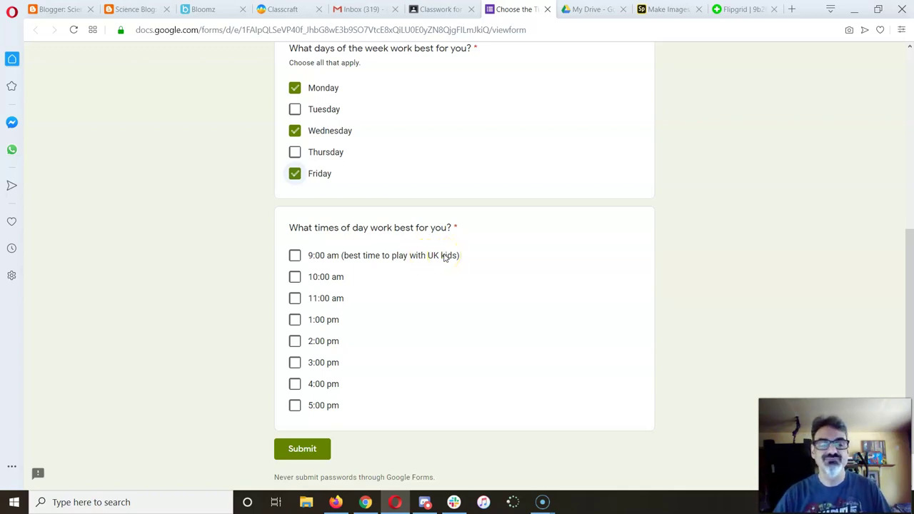
pyautogui.scroll(-2, 422, 372)
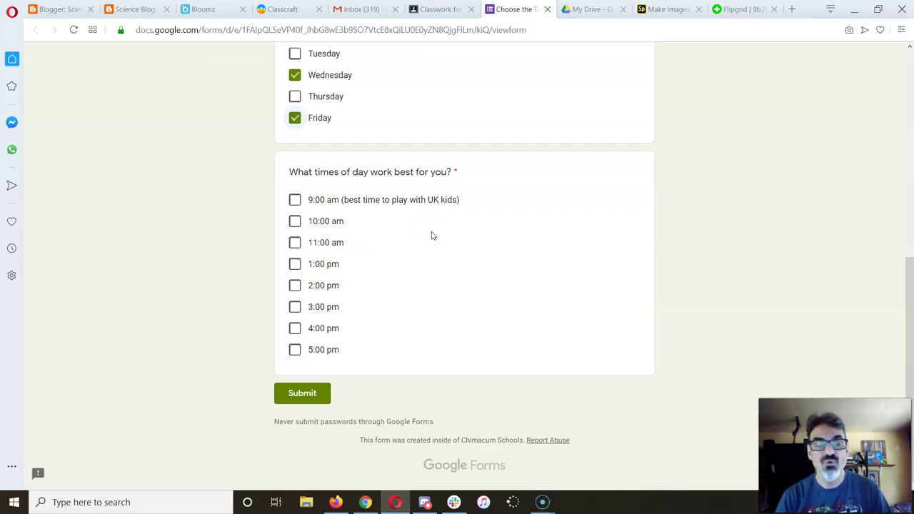
pyautogui.click(435, 231)
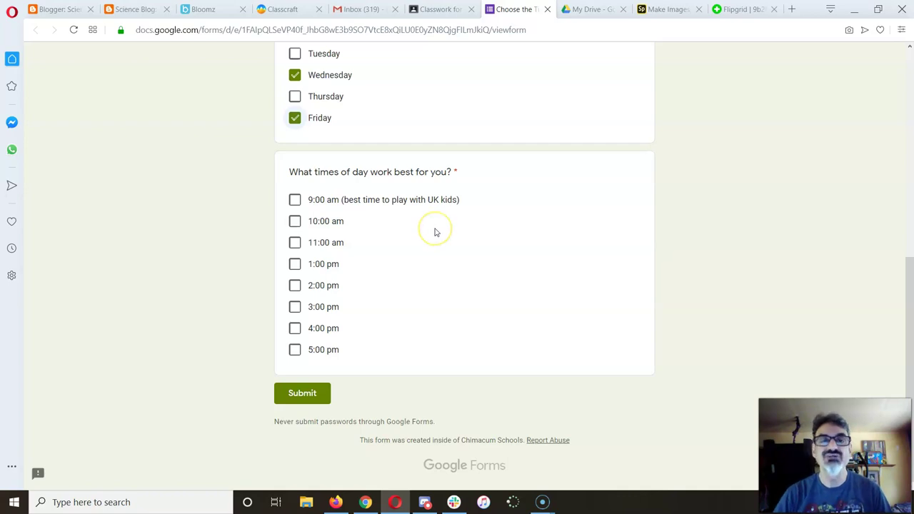
pyautogui.scroll(5, 490, 234)
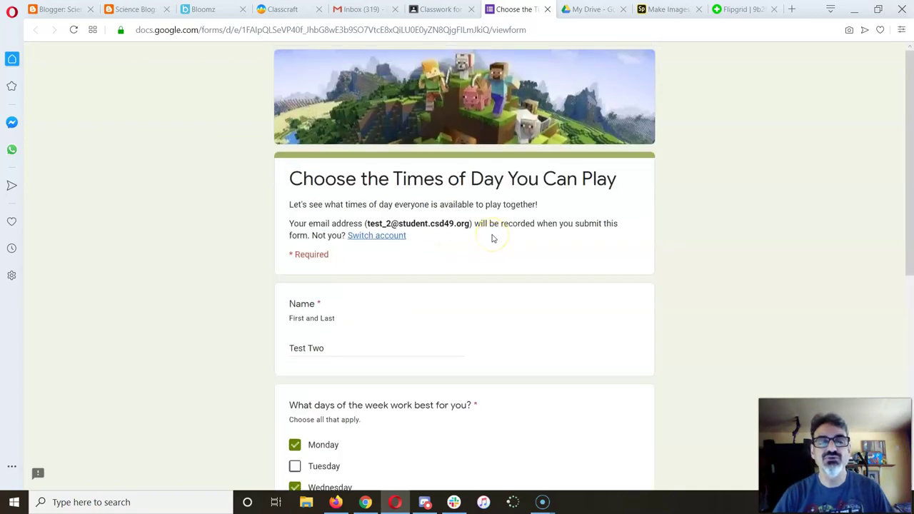
pyautogui.scroll(-2, 457, 107)
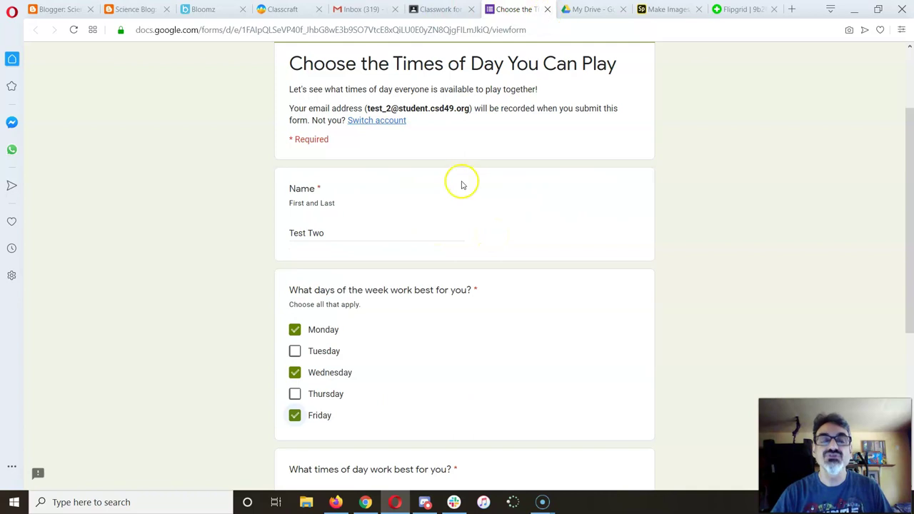
pyautogui.scroll(-5, 457, 190)
pyautogui.click(295, 308)
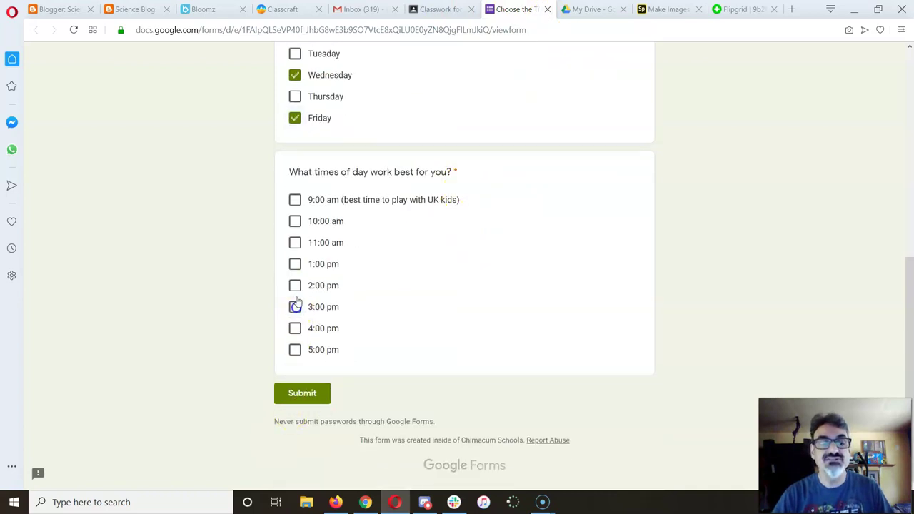
pyautogui.click(295, 285)
pyautogui.click(295, 264)
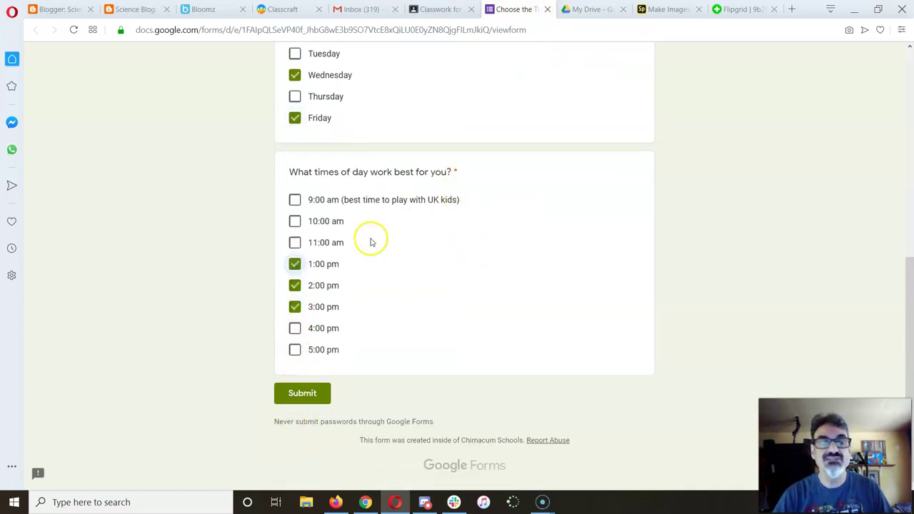
pyautogui.click(548, 9)
pyautogui.click(546, 277)
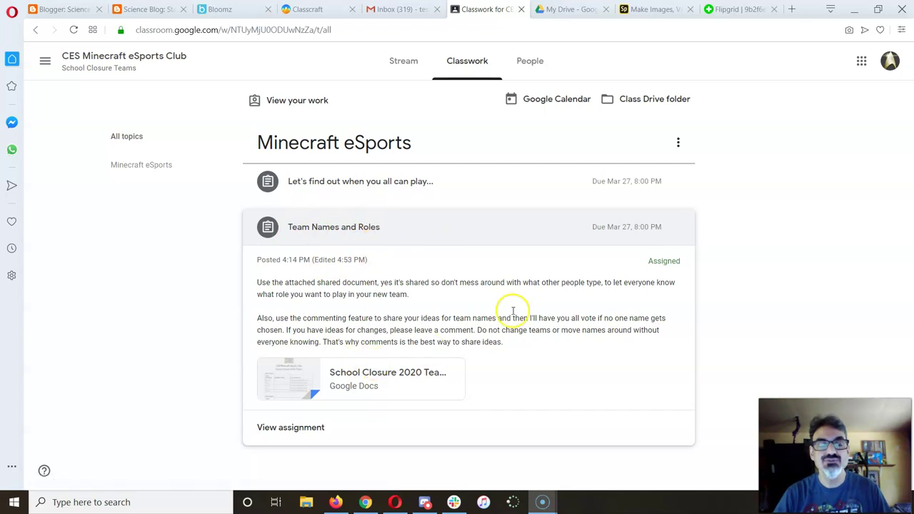
# Step: Open the School Closure 2020 Teams Doc attached to Team Names and Roles
pyautogui.click(396, 379)
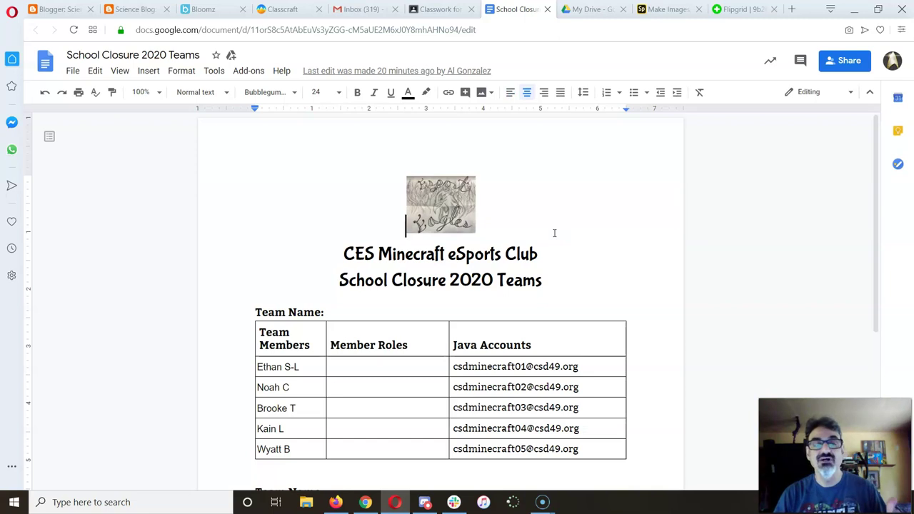
pyautogui.scroll(-2, 535, 250)
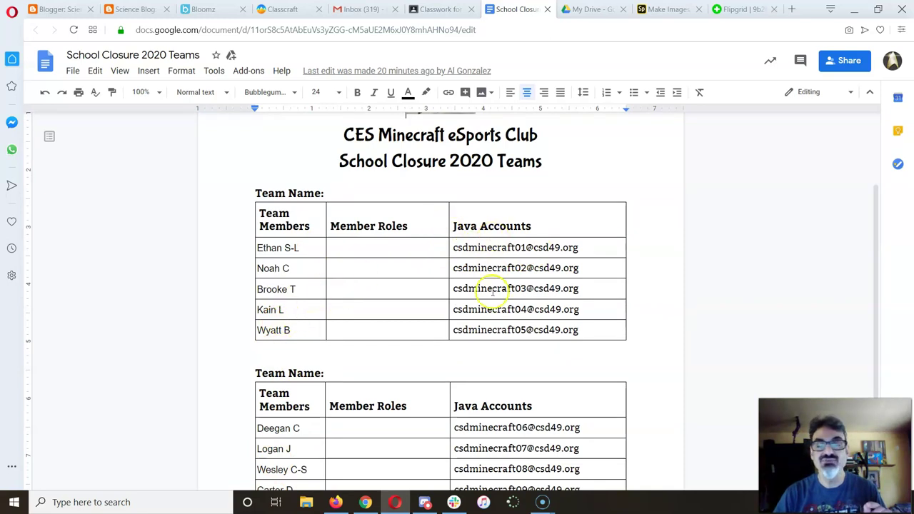
pyautogui.scroll(-1, 517, 306)
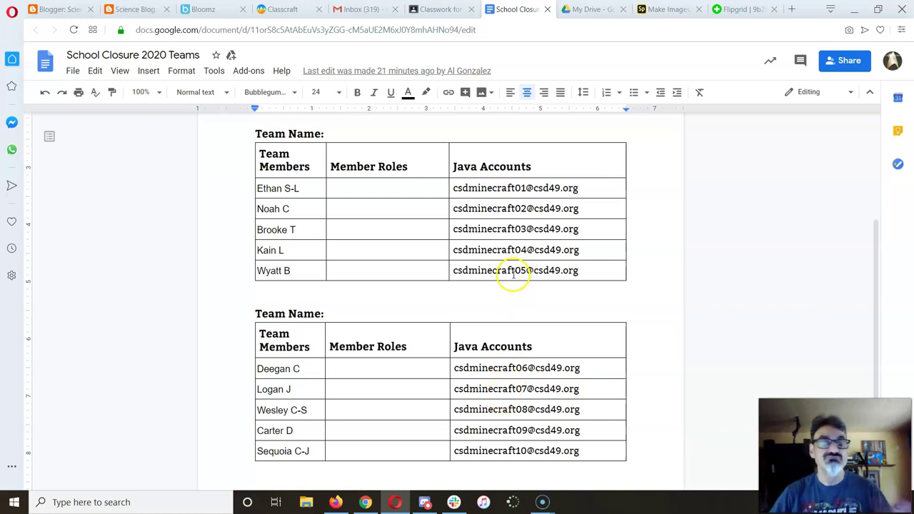
pyautogui.scroll(1, 403, 245)
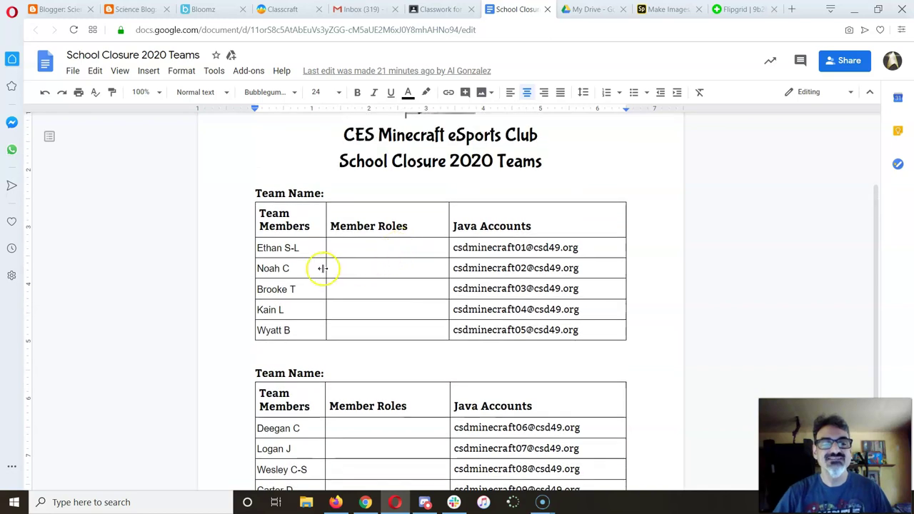
pyautogui.click(264, 269)
# Step: Comment on the name Noah asking to switch with Logan
pyautogui.doubleClick(264, 269)
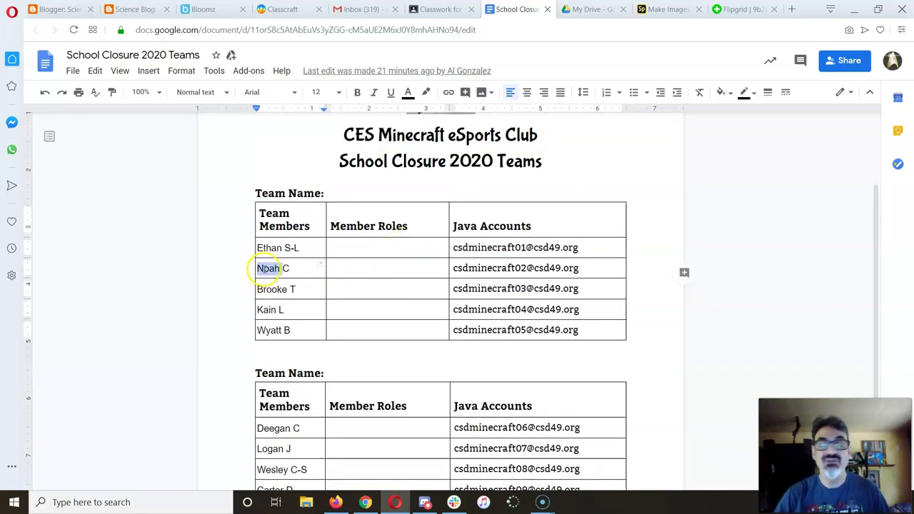
pyautogui.click(684, 273)
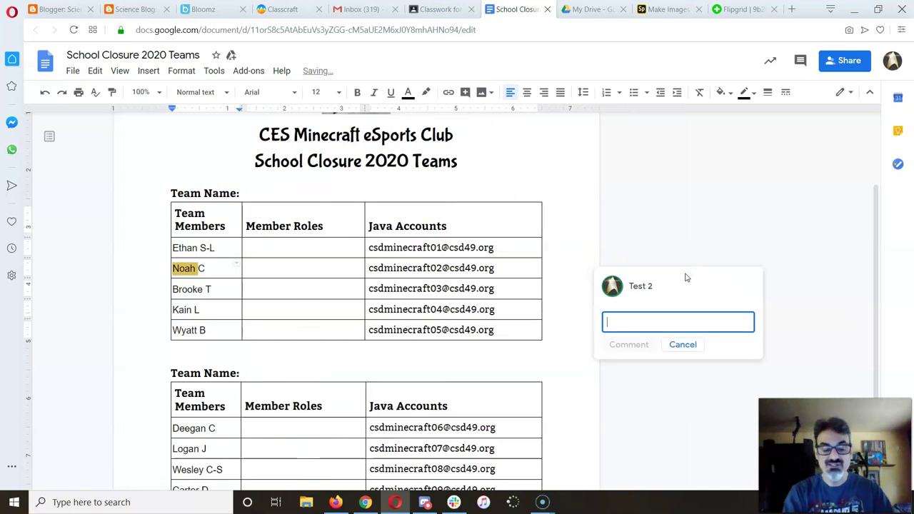
pyautogui.write('(')
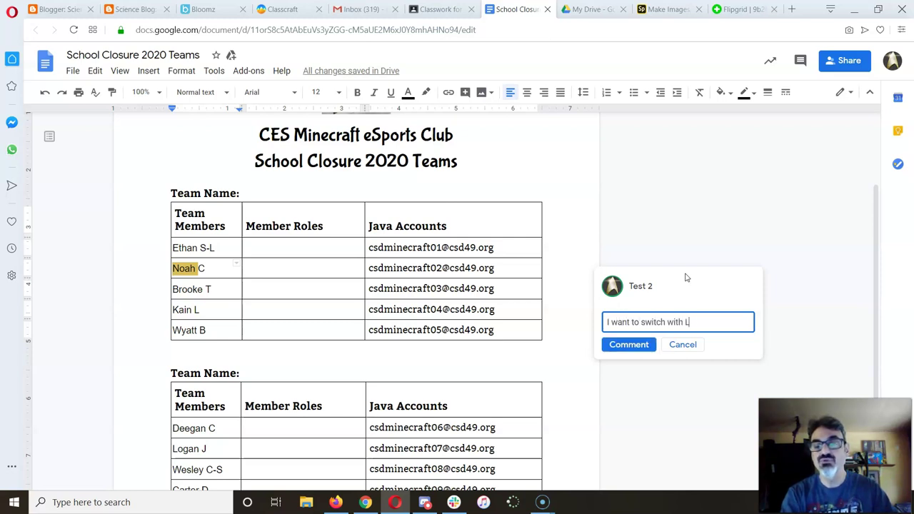
pyautogui.click(643, 345)
# Step: Reply that the switch works, then resolve the discussion
pyautogui.scroll(-1, 597, 388)
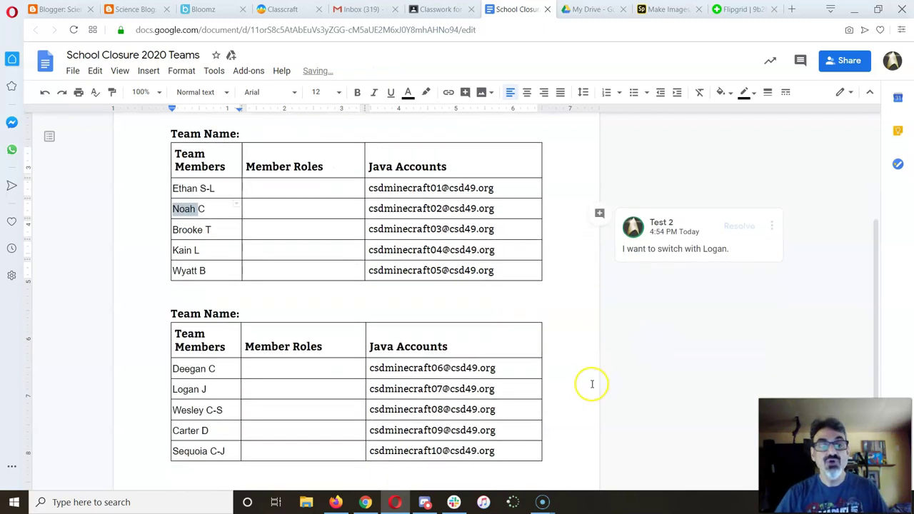
pyautogui.click(677, 259)
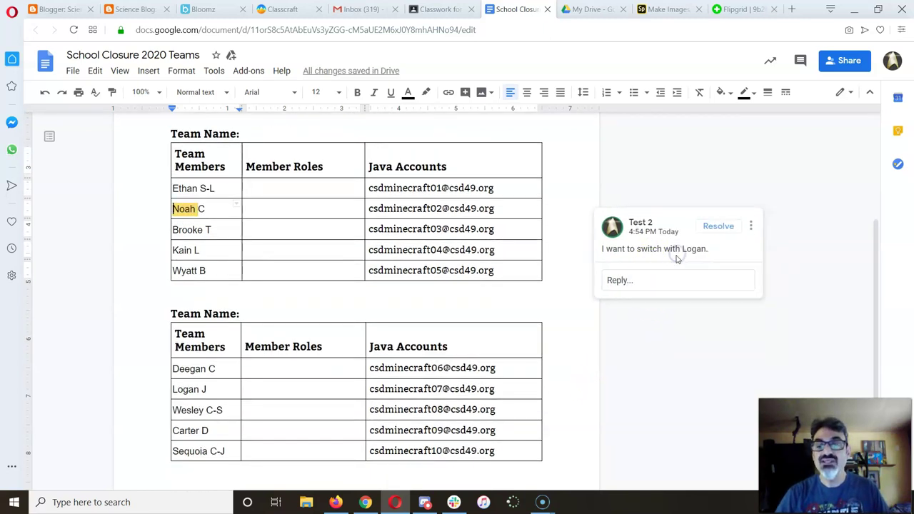
pyautogui.click(641, 281)
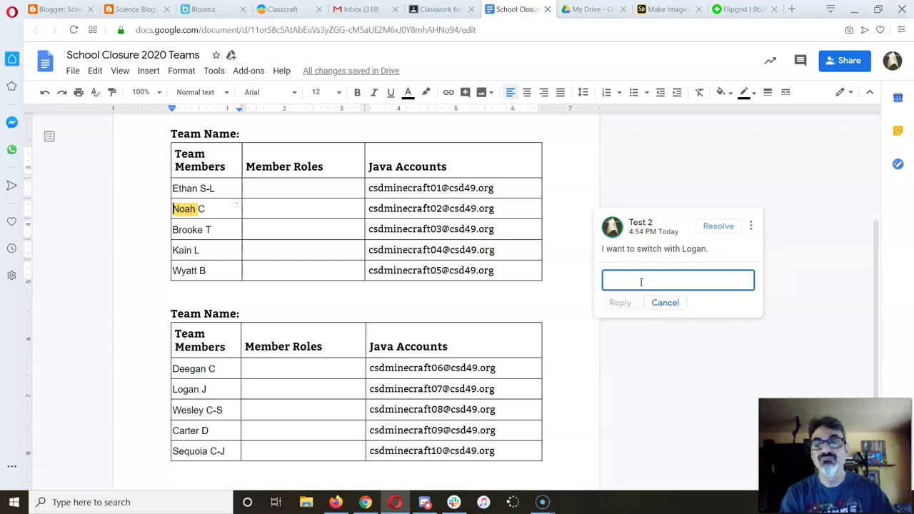
pyautogui.write('That works for me.')
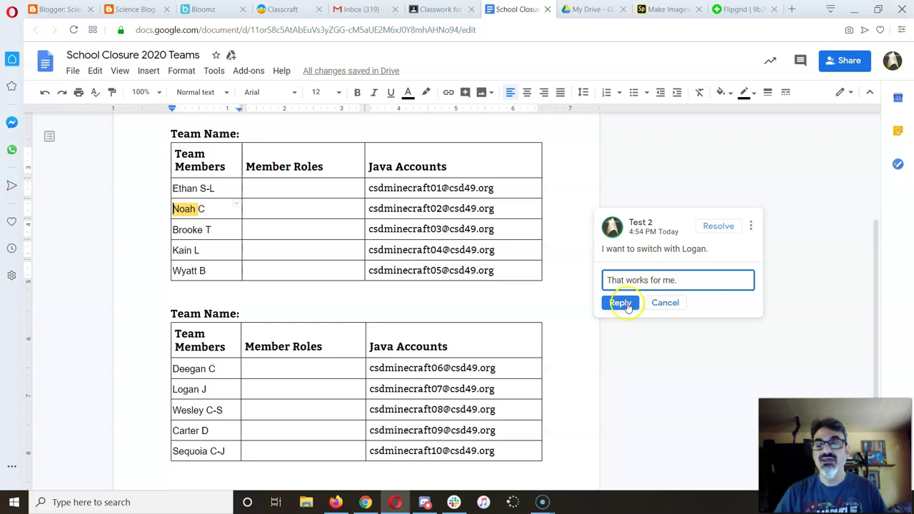
pyautogui.click(621, 304)
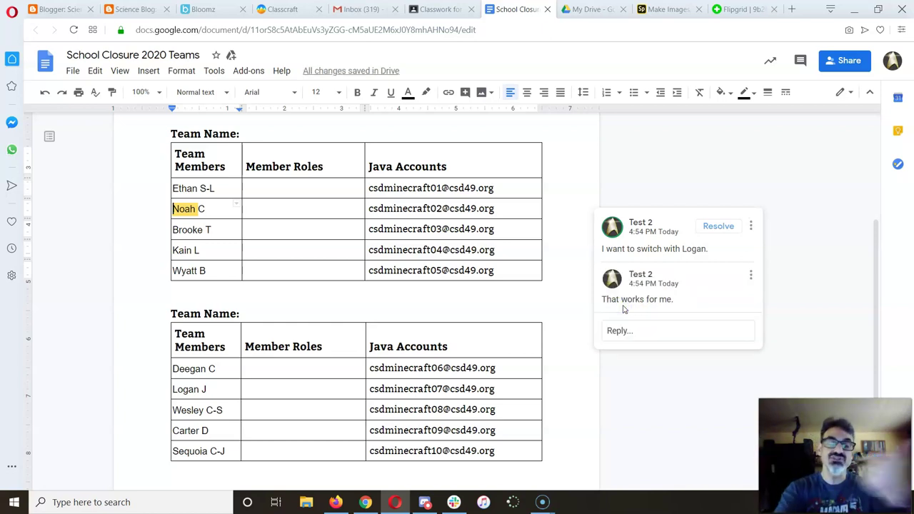
pyautogui.click(716, 226)
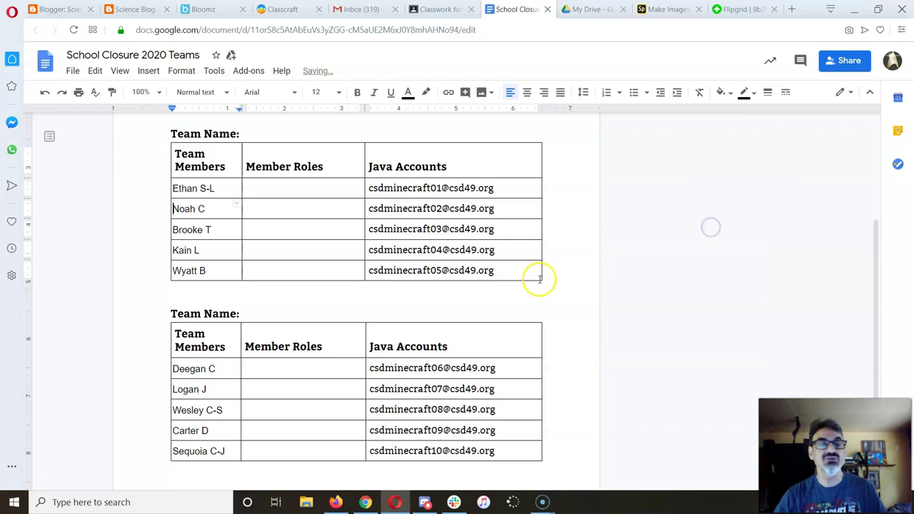
# Step: Select the first team's 'Team Name:' heading
pyautogui.scroll(3, 445, 304)
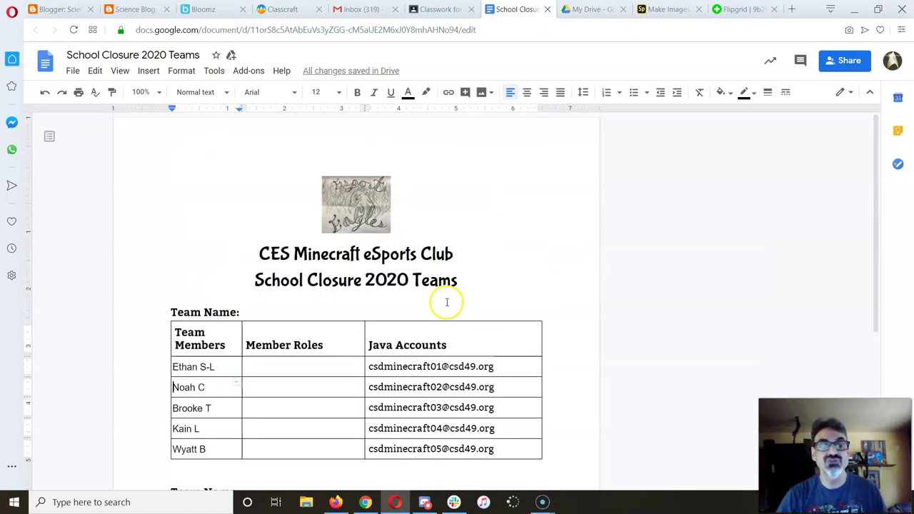
pyautogui.scroll(-3, 445, 315)
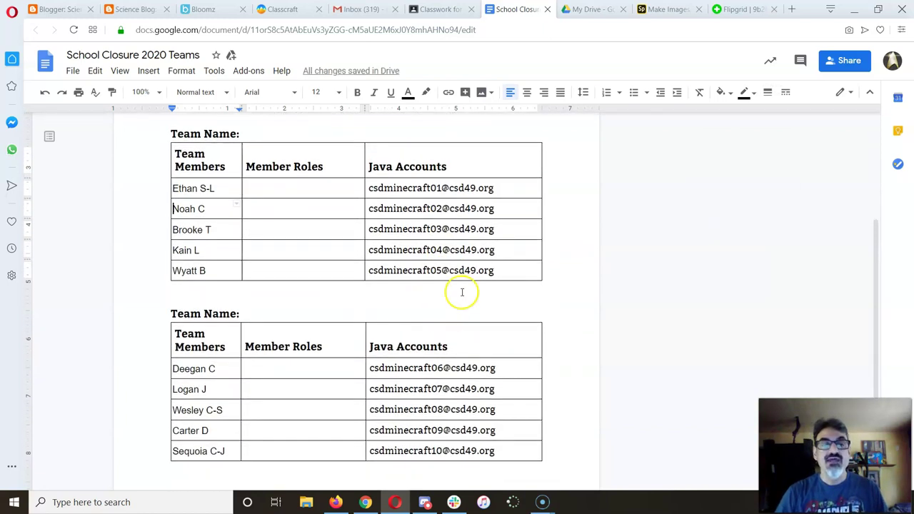
pyautogui.scroll(2, 367, 286)
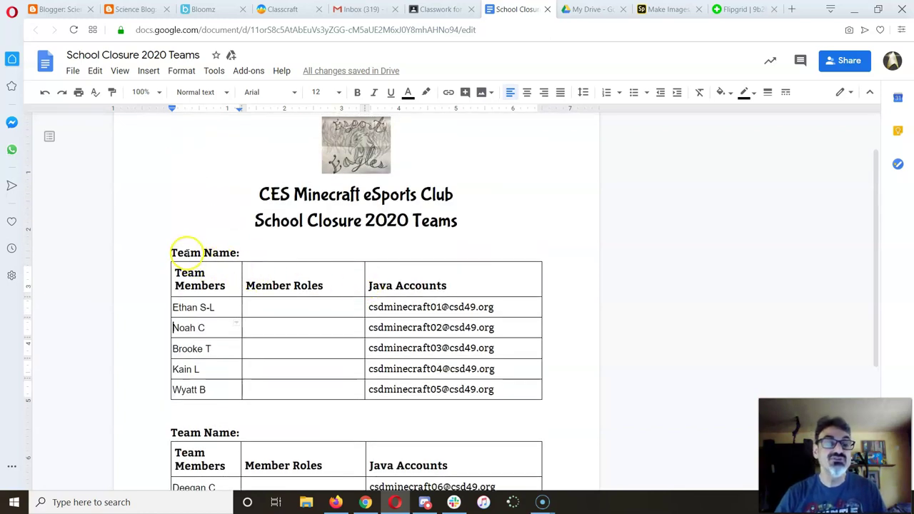
pyautogui.moveTo(170, 252); pyautogui.dragTo(240, 252)
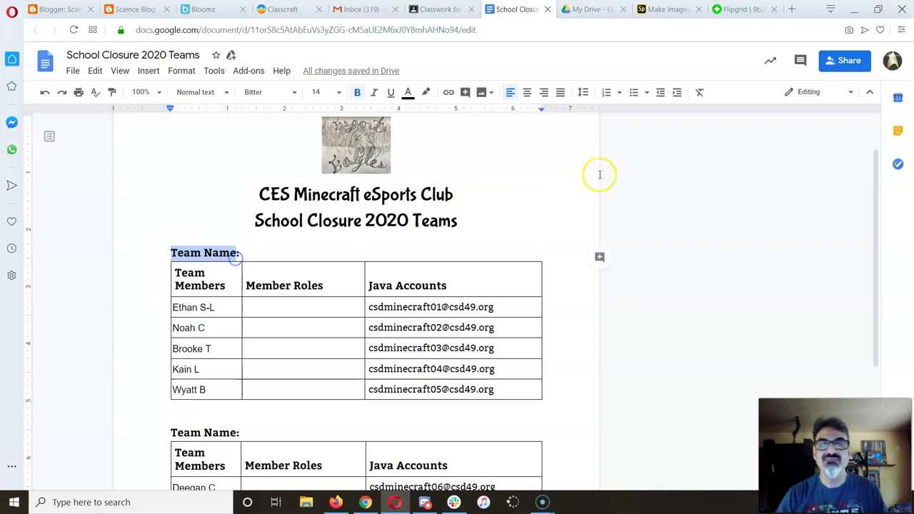
# Step: Comment 'The Mavericks' on the first Team Name heading
pyautogui.click(600, 257)
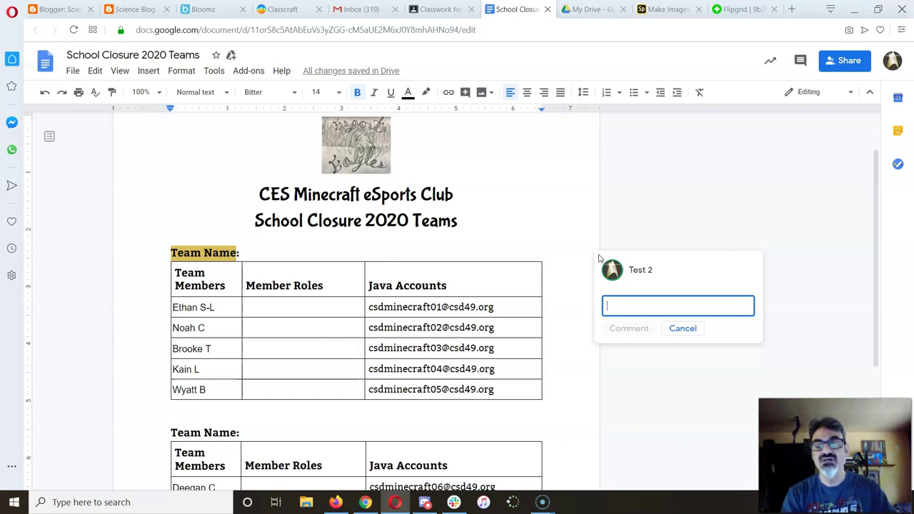
pyautogui.write('The Ma')
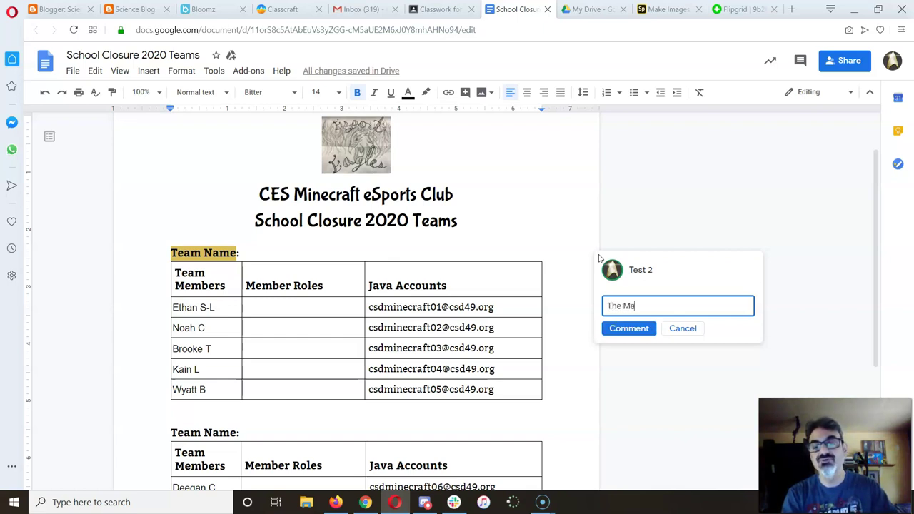
pyautogui.write('vericks')
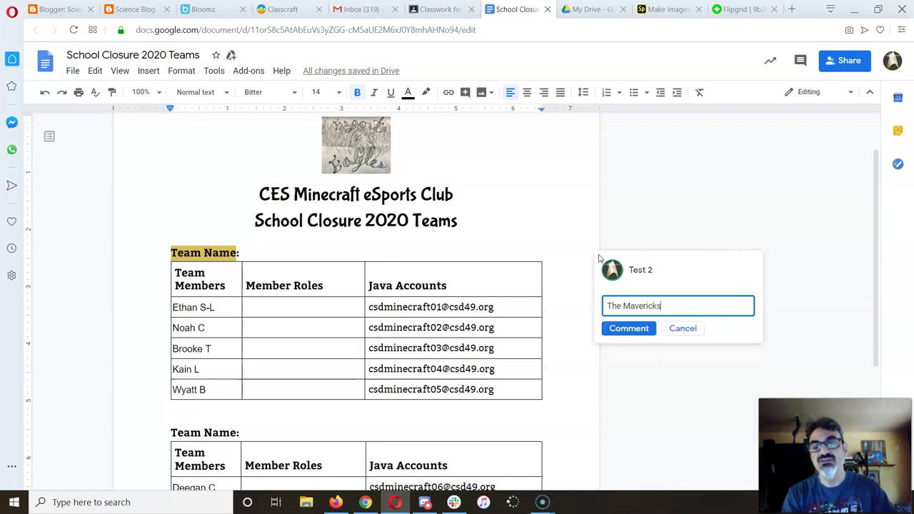
pyautogui.click(625, 329)
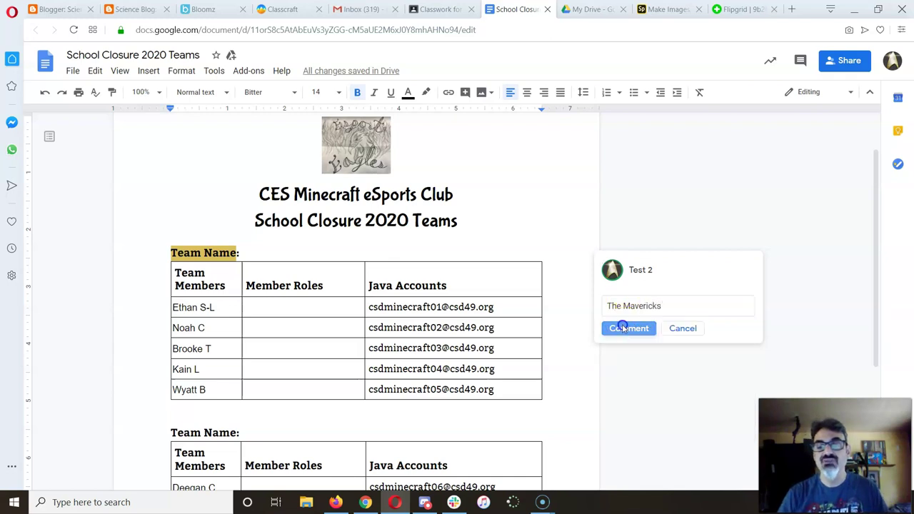
pyautogui.click(710, 298)
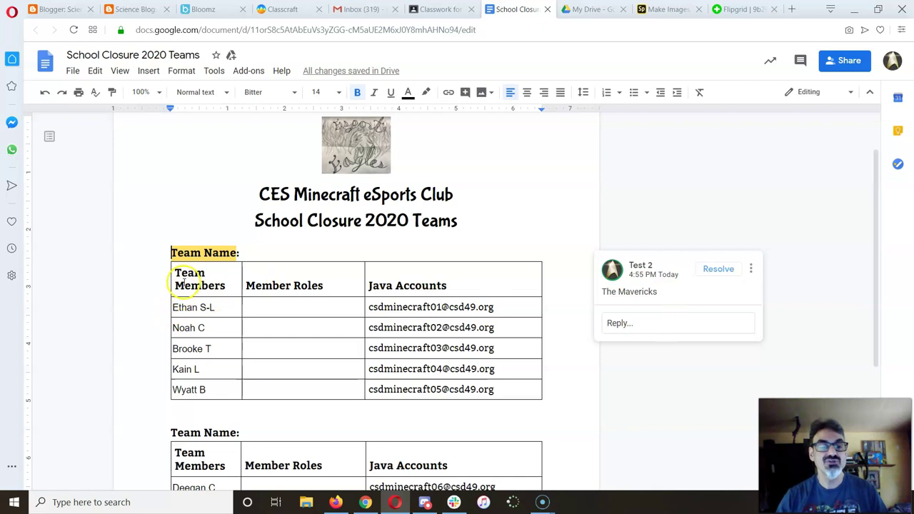
# Step: Select both tables' Team Members columns, then the second 'Team Name:' heading
pyautogui.moveTo(183, 281)
pyautogui.mouseDown()
pyautogui.moveTo(218, 400)
pyautogui.moveTo(225, 382)
pyautogui.mouseUp()
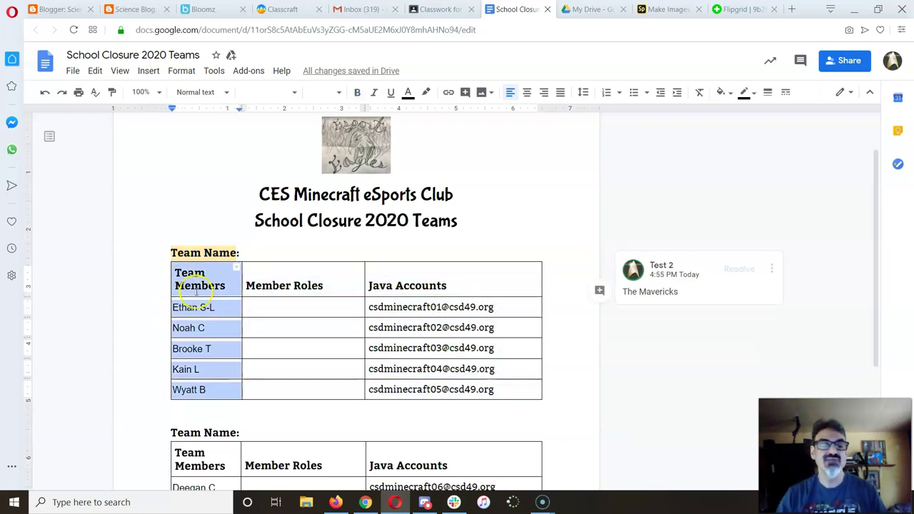
pyautogui.click(348, 286)
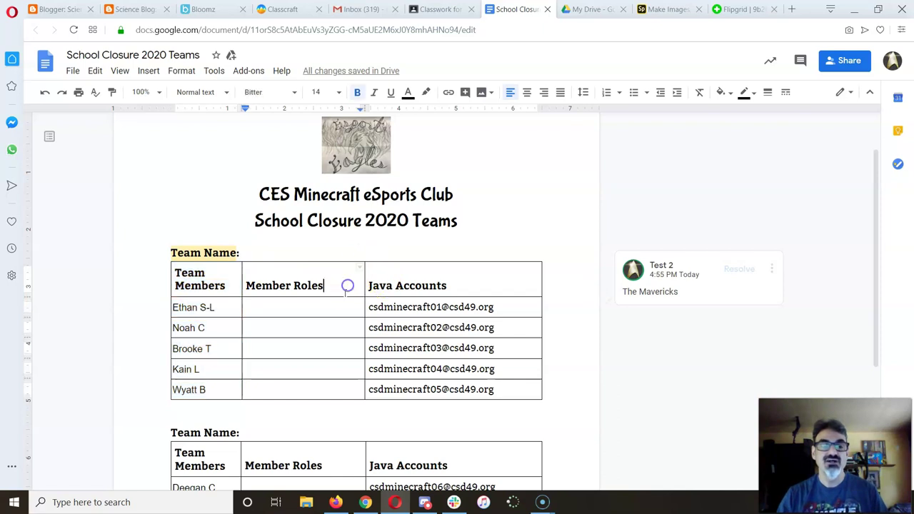
pyautogui.scroll(-3, 193, 343)
pyautogui.moveTo(178, 334); pyautogui.dragTo(221, 433)
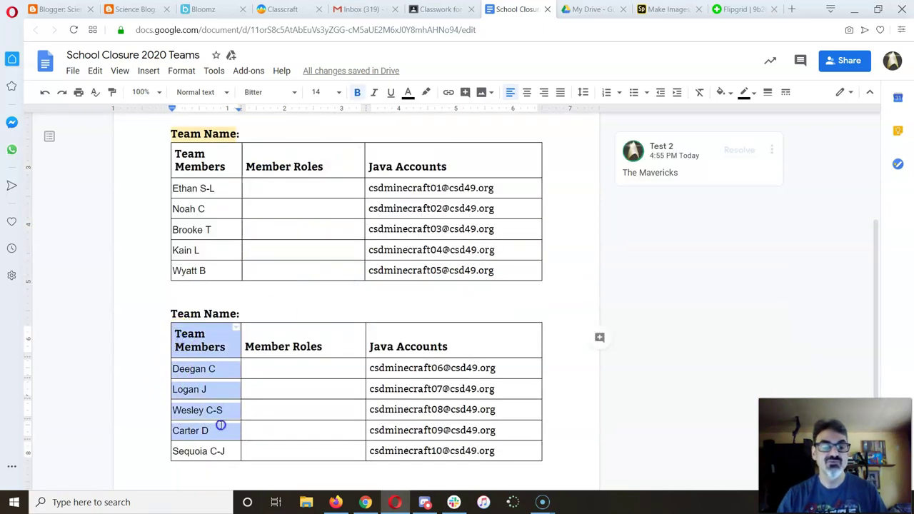
pyautogui.moveTo(170, 315); pyautogui.dragTo(205, 315)
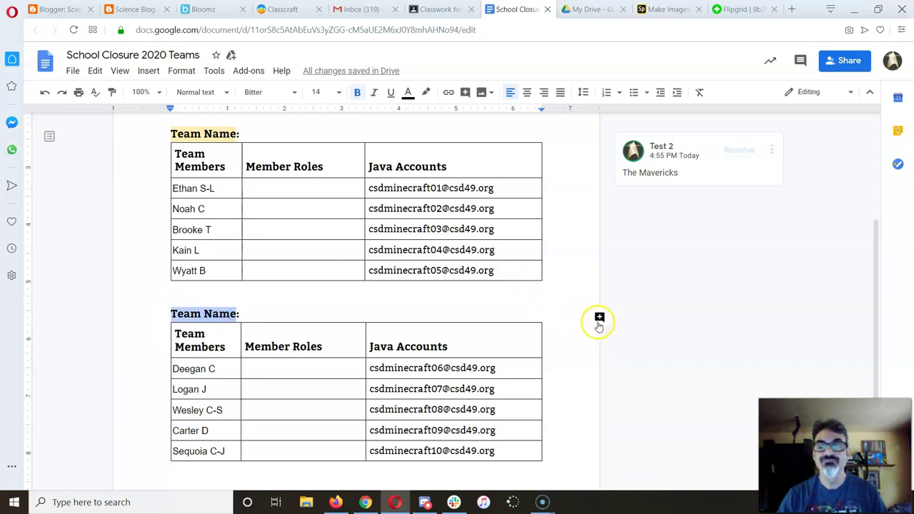
pyautogui.click(599, 316)
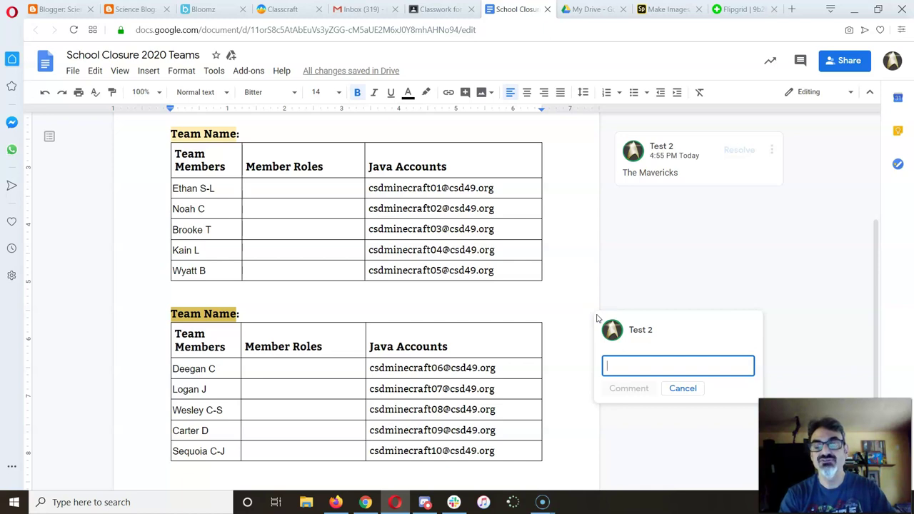
pyautogui.write('The Creepers')
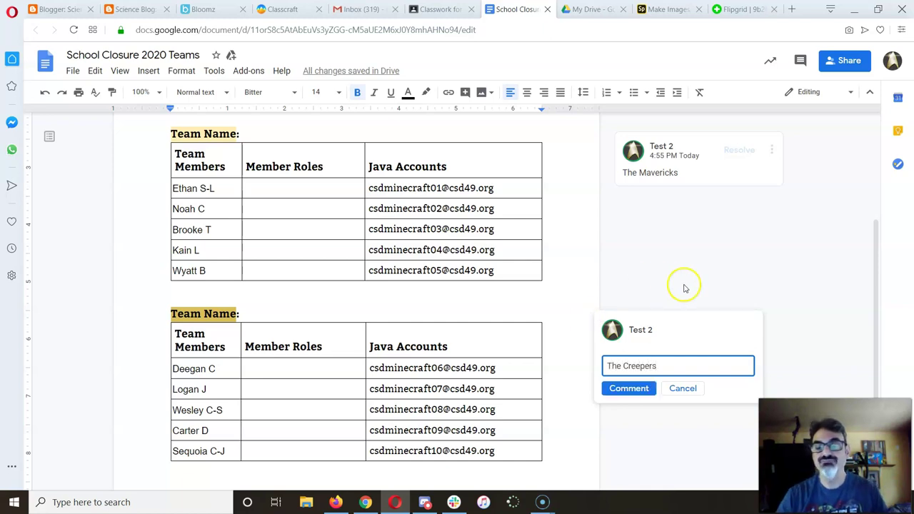
pyautogui.click(643, 388)
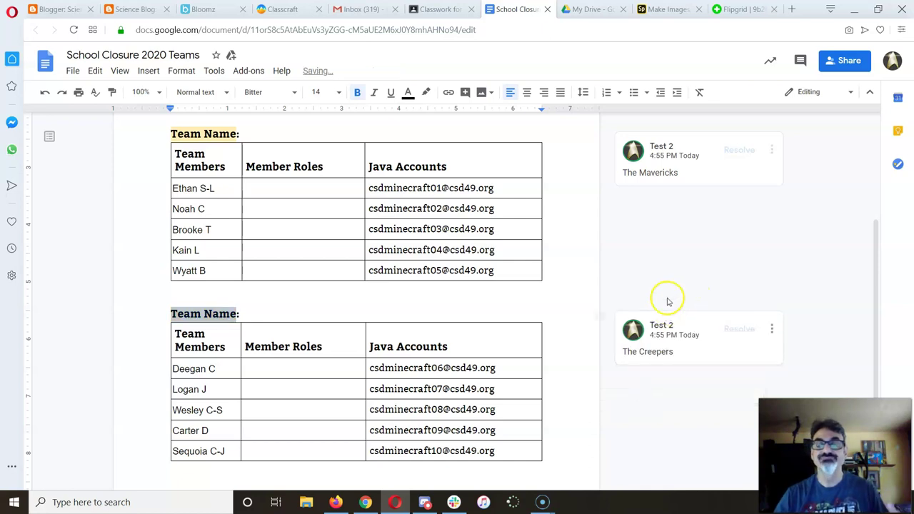
pyautogui.scroll(2, 664, 293)
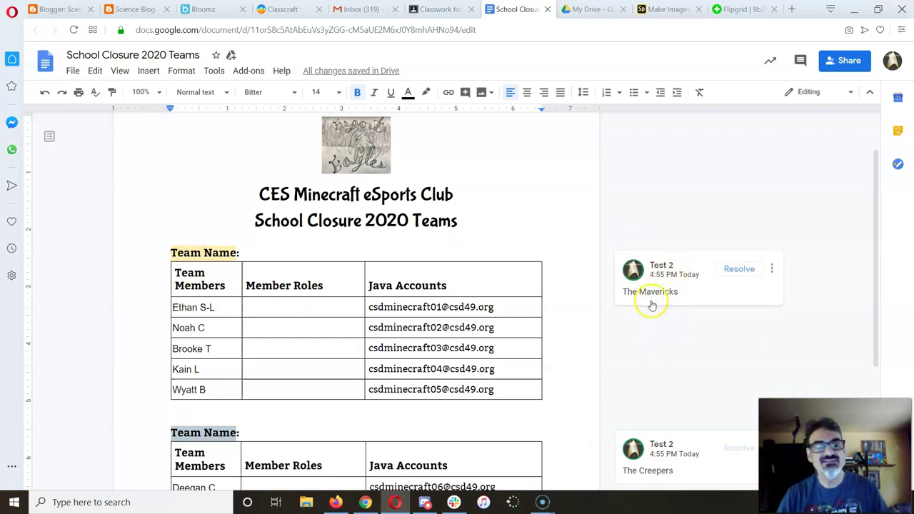
pyautogui.scroll(-1, 500, 319)
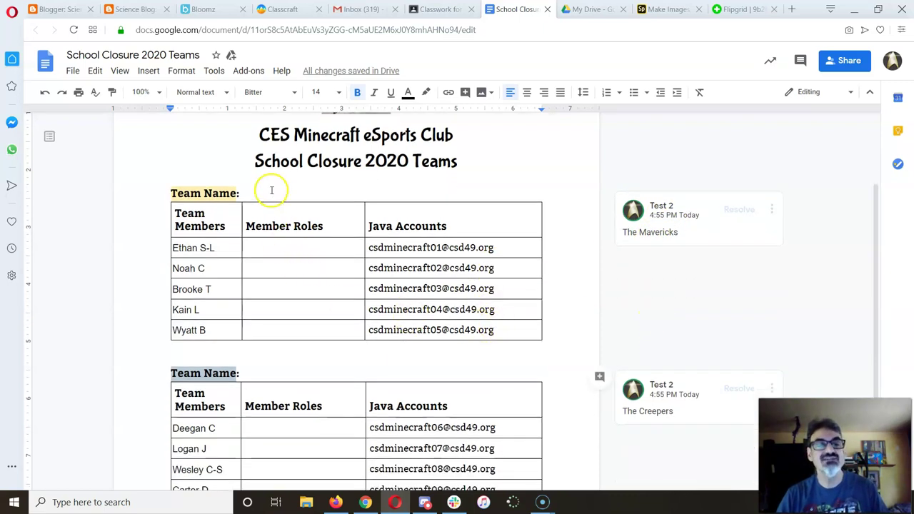
pyautogui.click(272, 190)
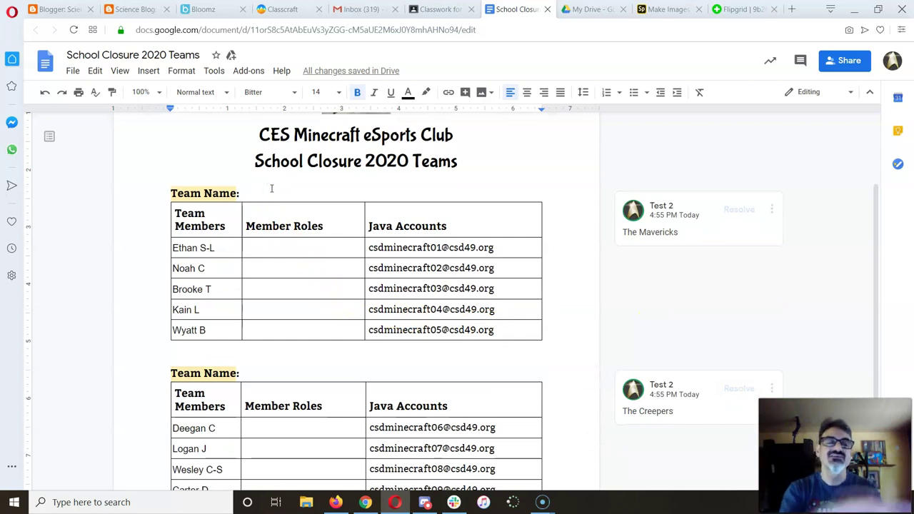
pyautogui.click(271, 195)
pyautogui.write('Too many')
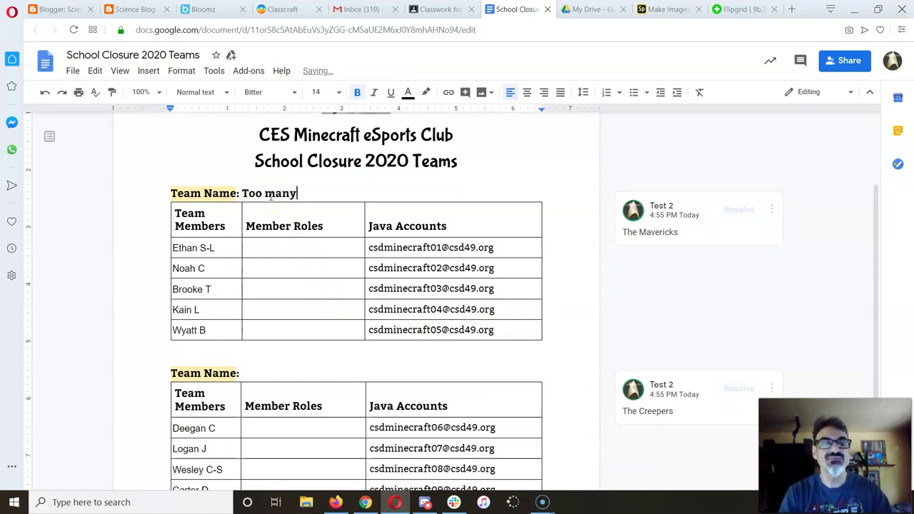
pyautogui.press('BackSpace')
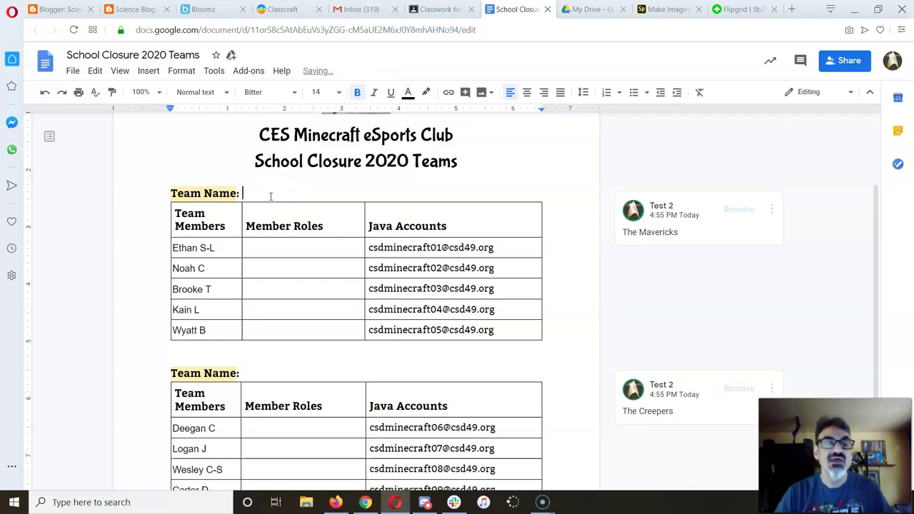
pyautogui.scroll(-3, 321, 362)
pyautogui.scroll(2, 303, 310)
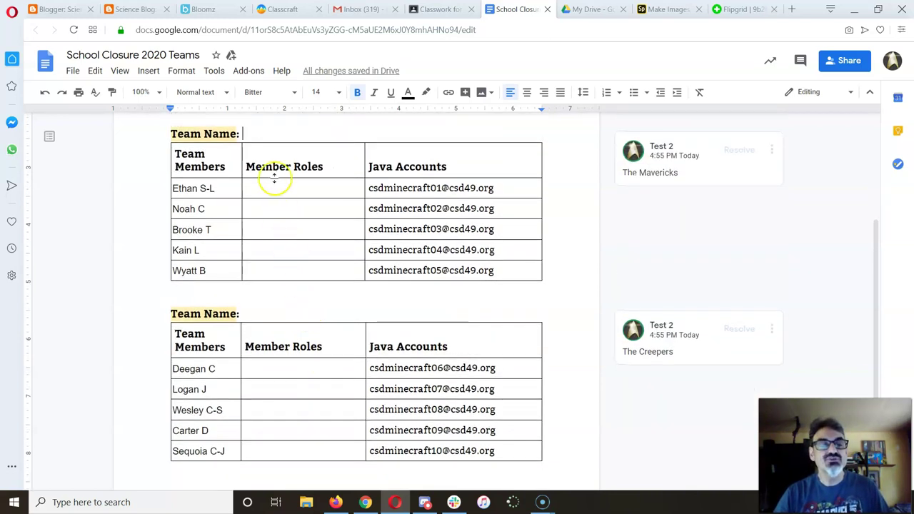
pyautogui.doubleClick(274, 191)
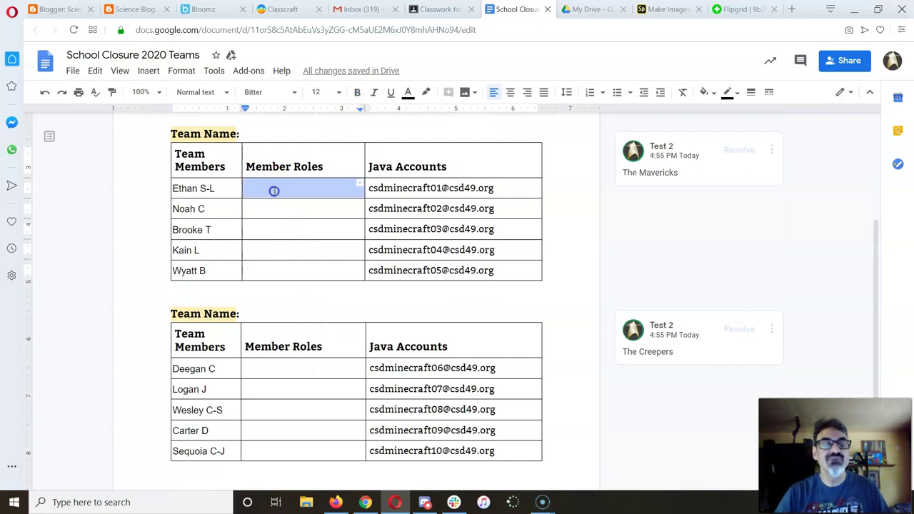
pyautogui.click(274, 191)
pyautogui.write('Captain')
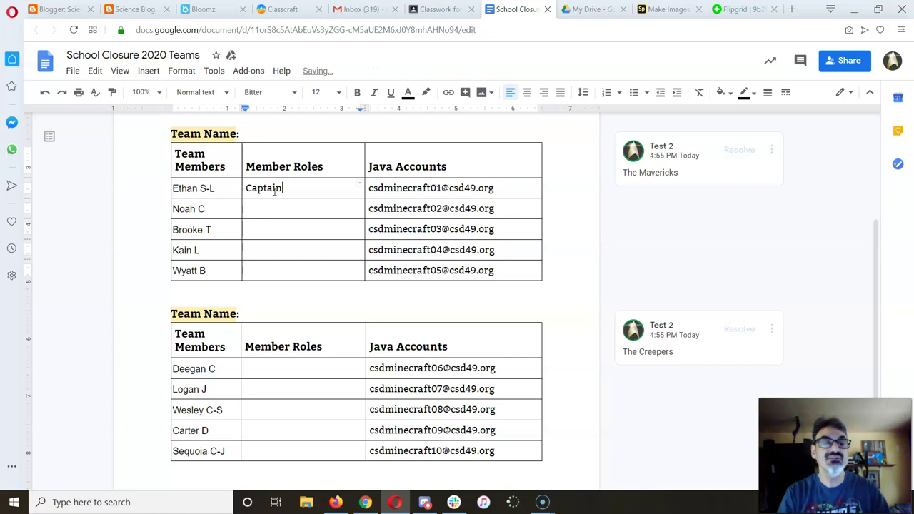
pyautogui.doubleClick(281, 210)
pyautogui.click(282, 213)
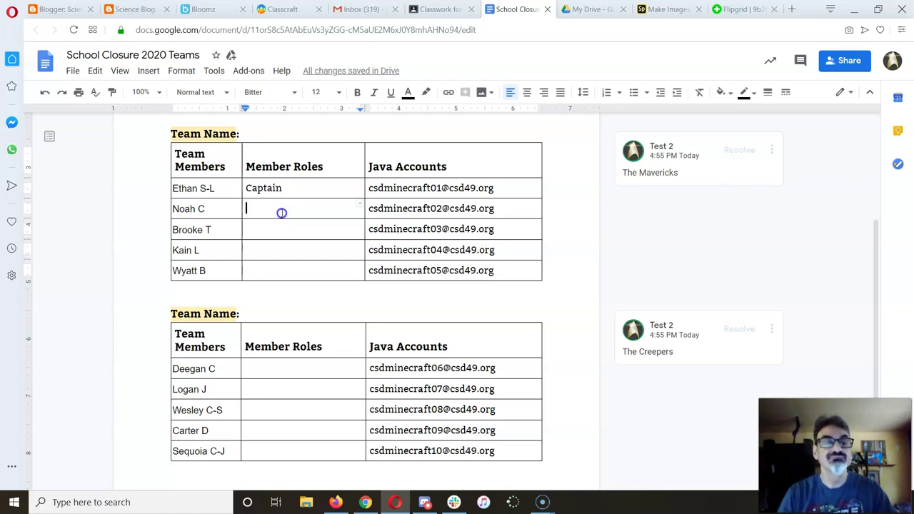
pyautogui.write('Assistant Coach')
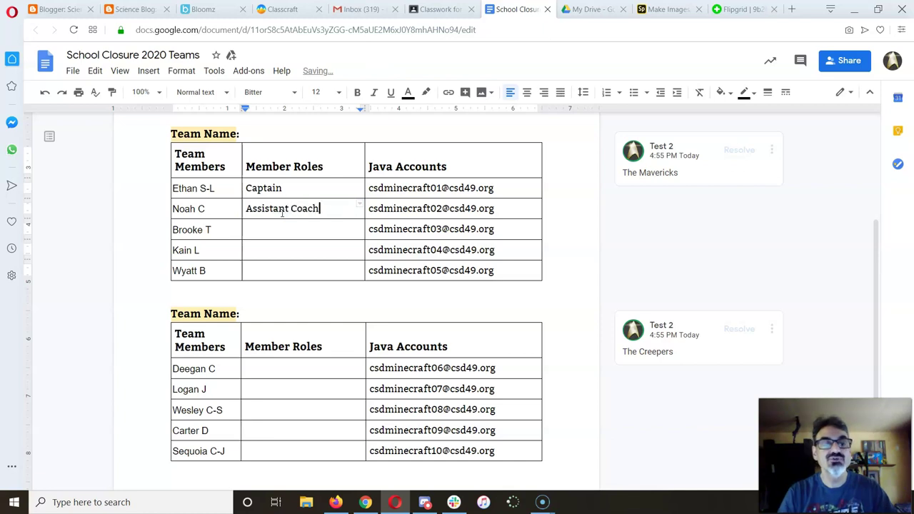
pyautogui.doubleClick(280, 233)
pyautogui.write('Player')
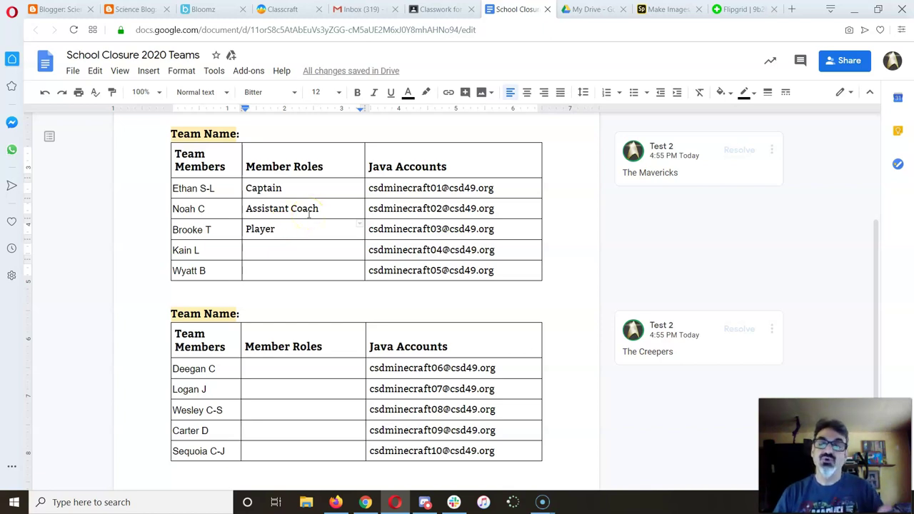
pyautogui.moveTo(284, 188); pyautogui.dragTo(249, 187)
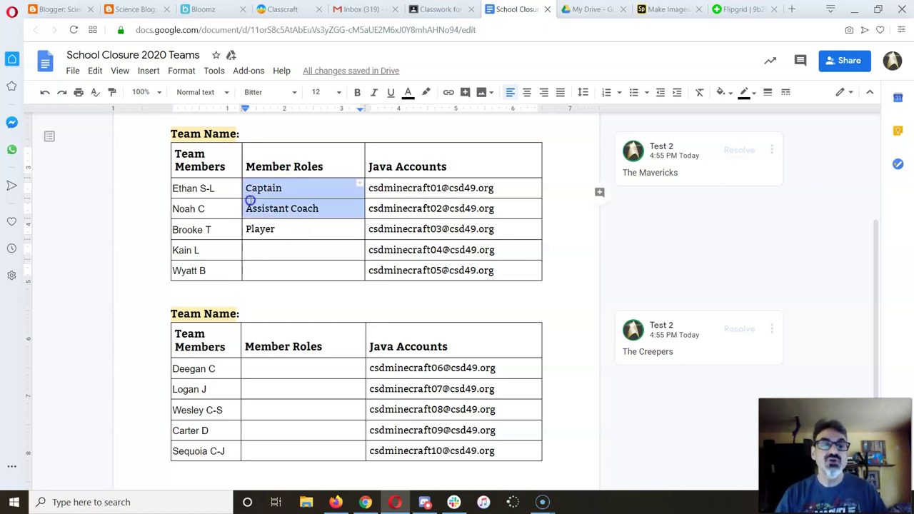
# Step: Delete the Captain, Assistant Coach and Player roles so all role cells are blank
pyautogui.press('BackSpace')
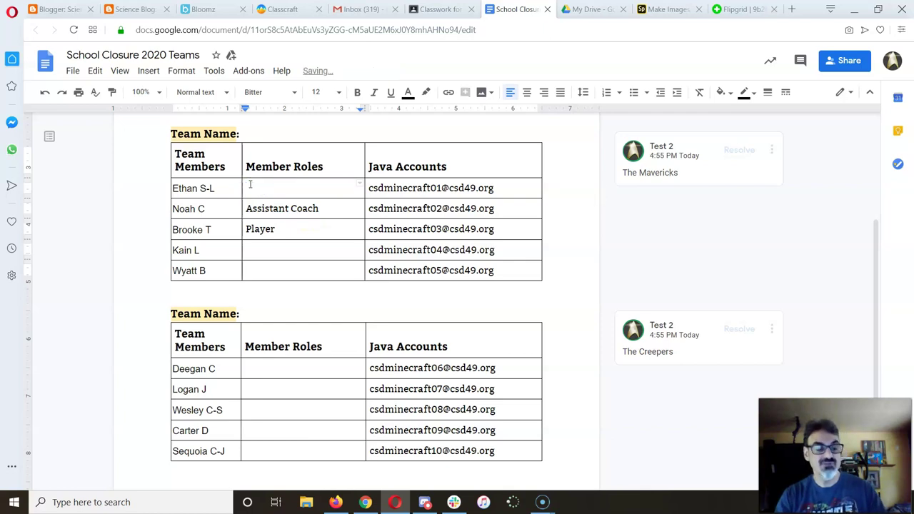
pyautogui.press('Tab')
pyautogui.press('Tab')
pyautogui.press('Tab')
pyautogui.press('BackSpace')
pyautogui.press('Tab')
pyautogui.press('Tab')
pyautogui.press('Tab')
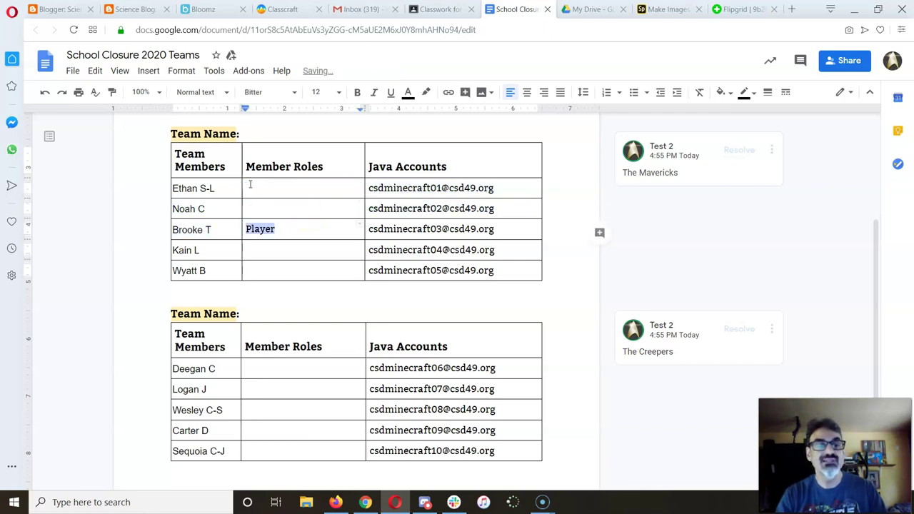
pyautogui.press('BackSpace')
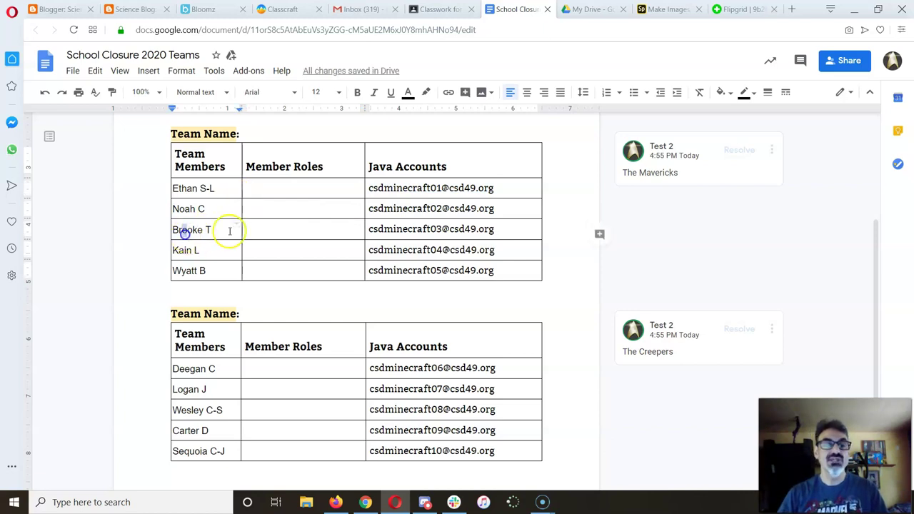
pyautogui.doubleClick(257, 226)
pyautogui.click(255, 226)
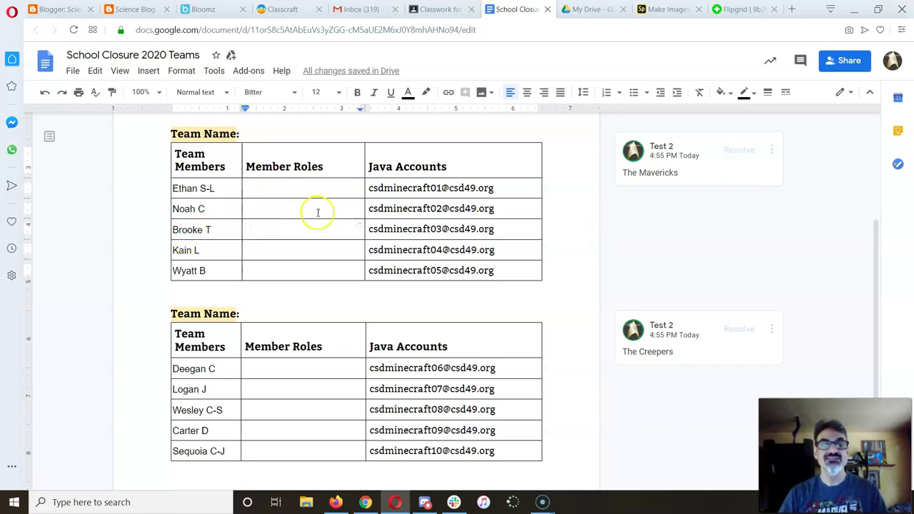
pyautogui.moveTo(369, 173); pyautogui.dragTo(448, 392)
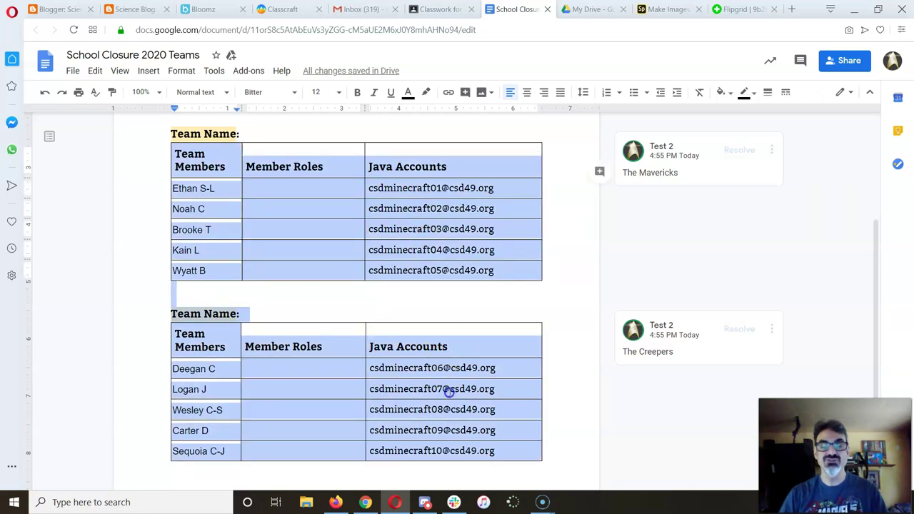
pyautogui.click(453, 368)
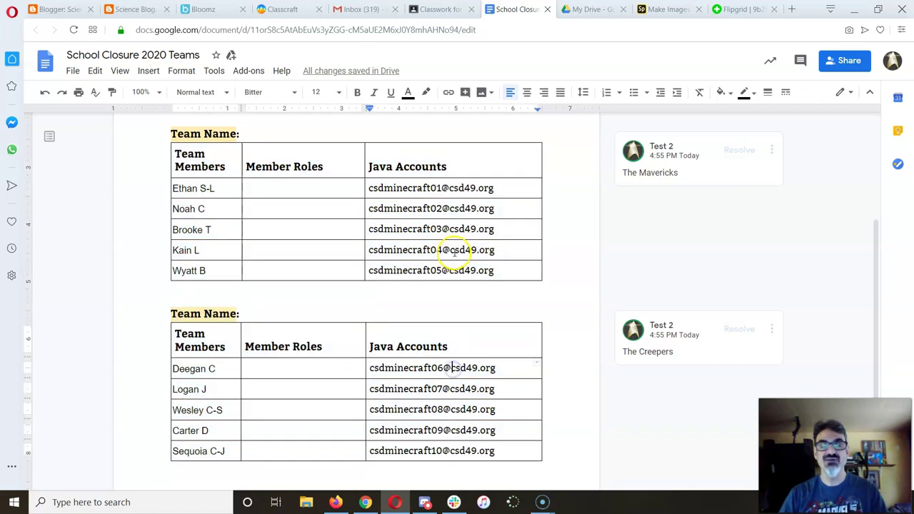
# Step: Resolve The Creepers and The Mavericks comments and close the team sheet
pyautogui.click(740, 333)
pyautogui.click(735, 153)
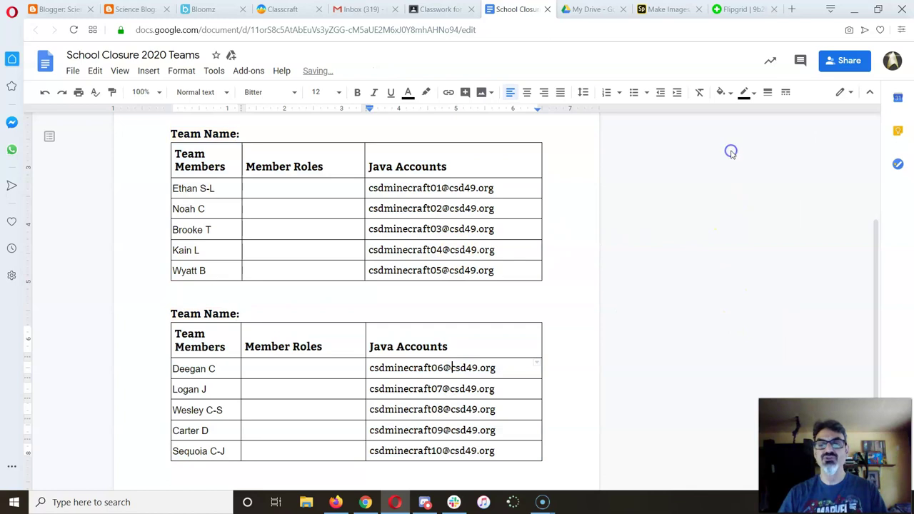
pyautogui.scroll(5, 490, 238)
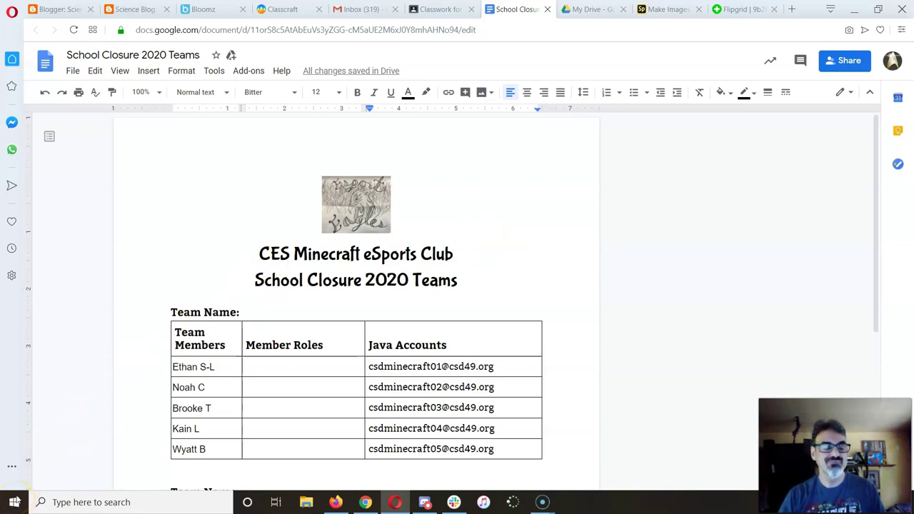
pyautogui.click(547, 8)
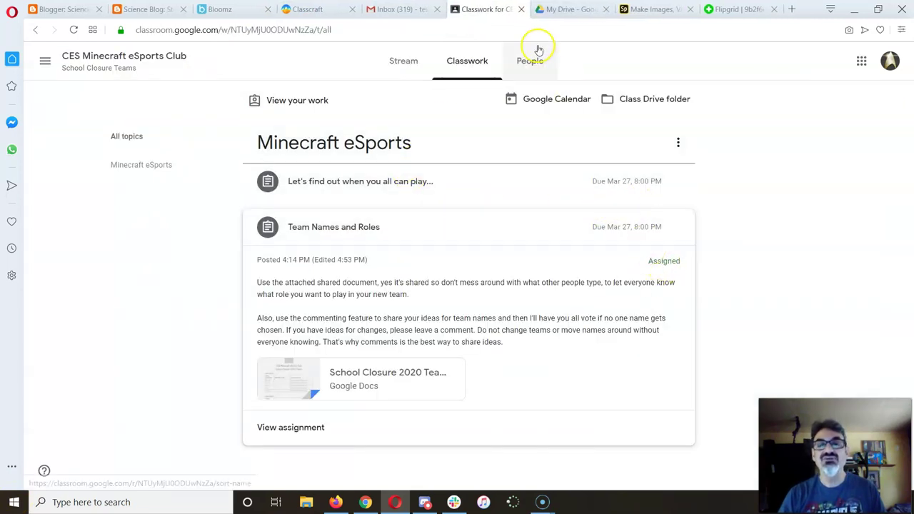
# Step: View the Team Names and Roles assignment details, then return to the stream
pyautogui.click(363, 236)
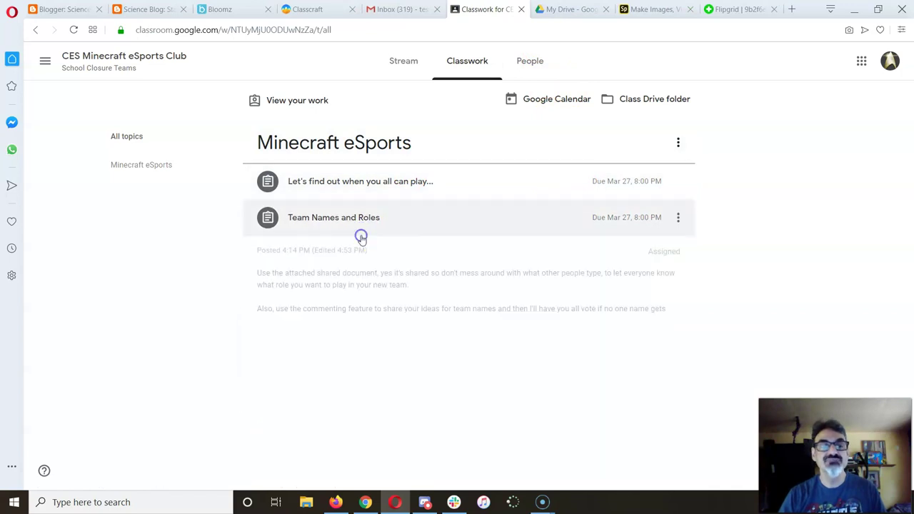
pyautogui.click(351, 223)
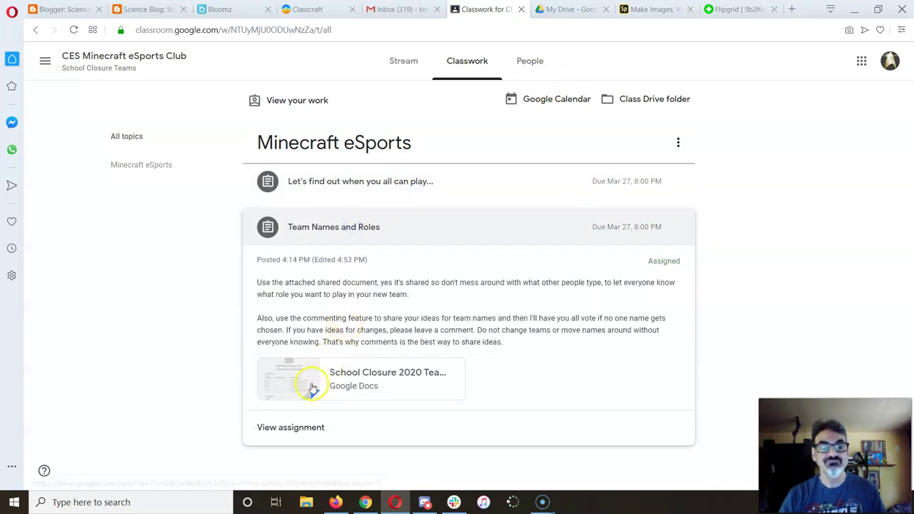
pyautogui.click(290, 427)
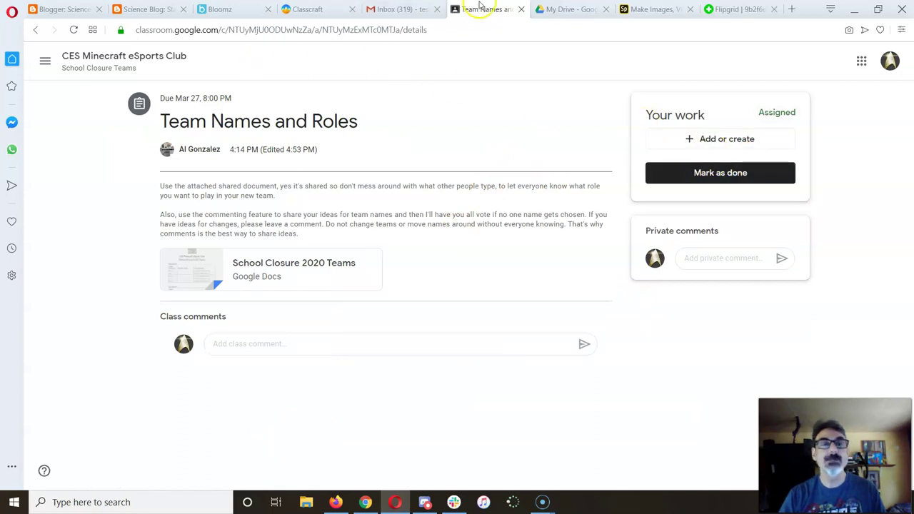
pyautogui.click(128, 56)
# Step: View the play-times survey assignment details, then return to the class stream
pyautogui.click(461, 64)
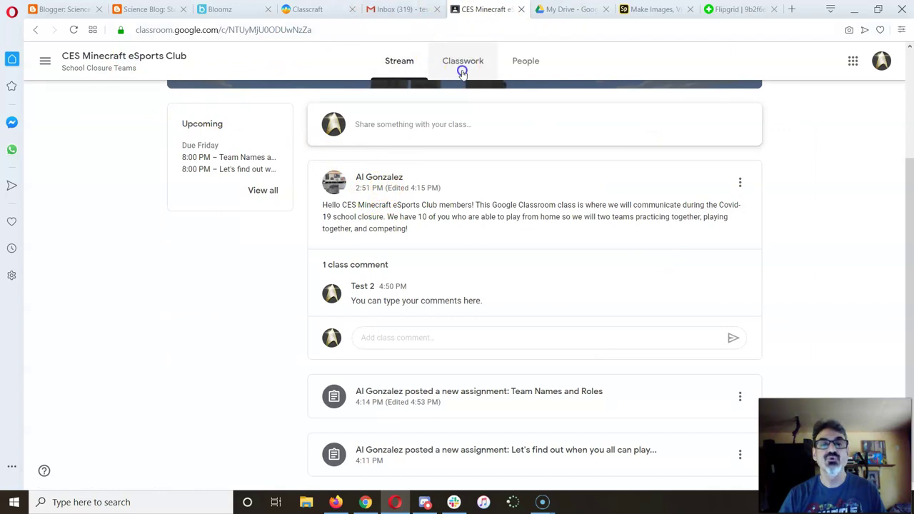
pyautogui.click(349, 180)
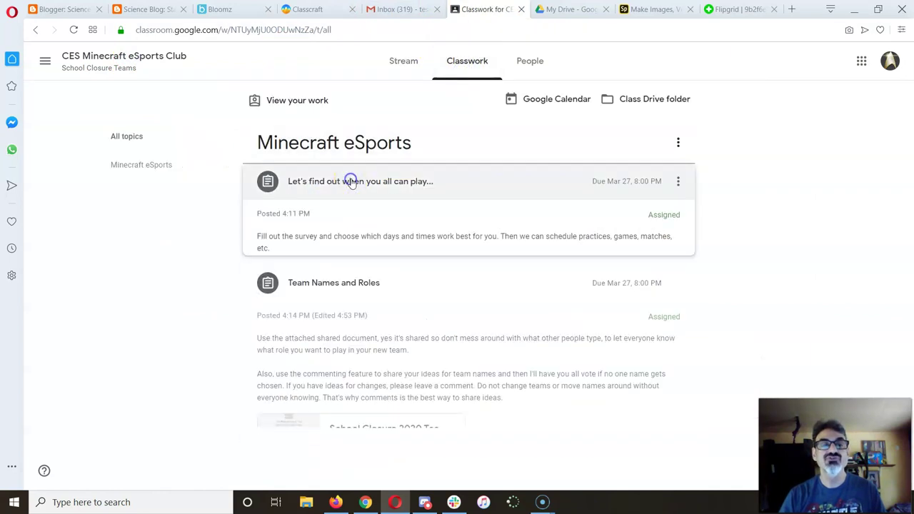
pyautogui.click(302, 333)
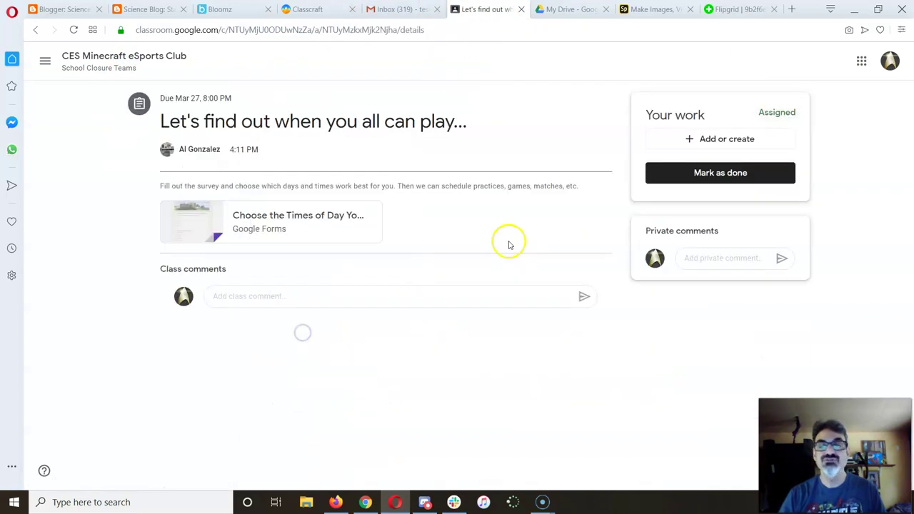
pyautogui.click(157, 64)
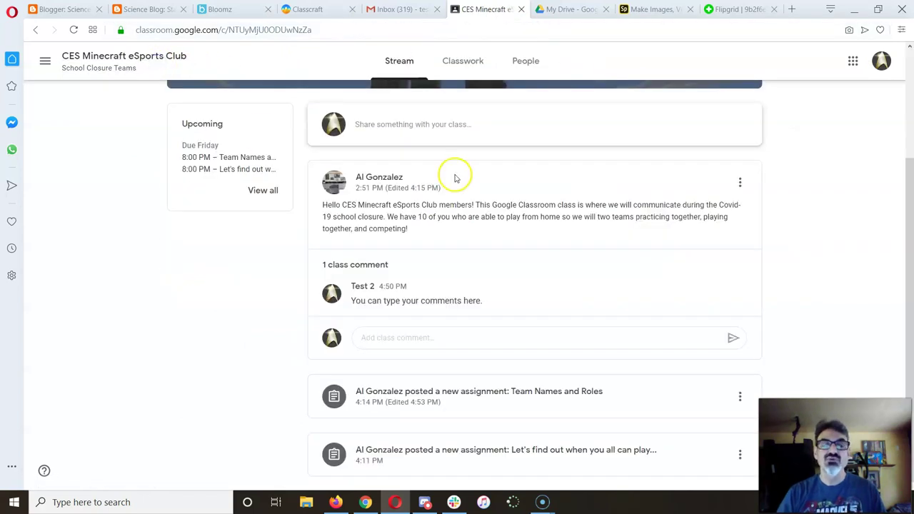